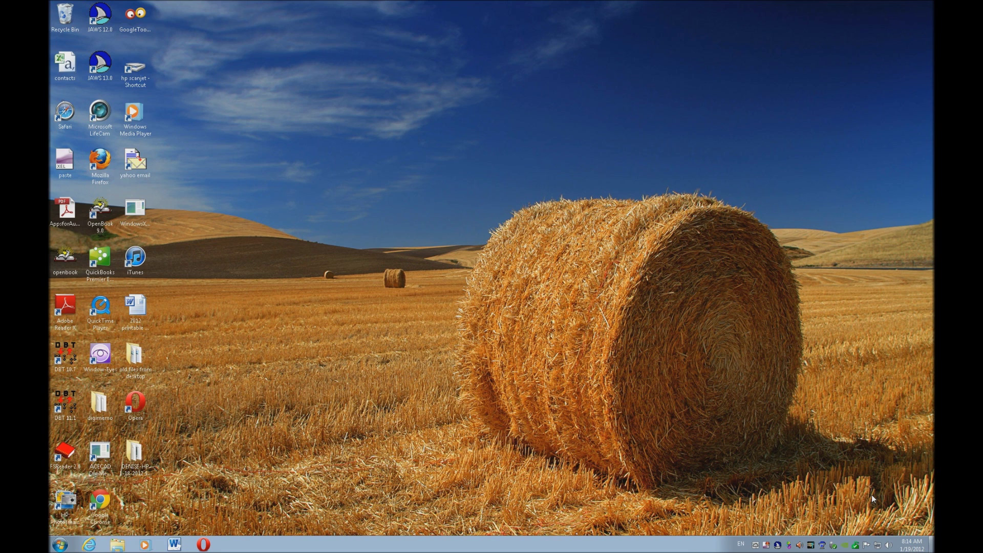
Show the desktop and browse several dates in the system clock's calendar before closing it.
key("super+d")
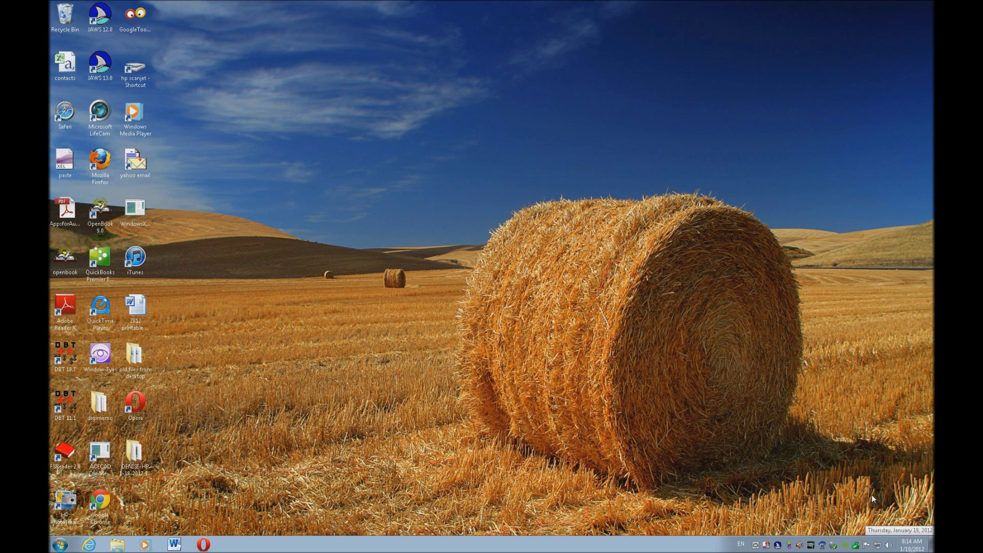
key("Return")
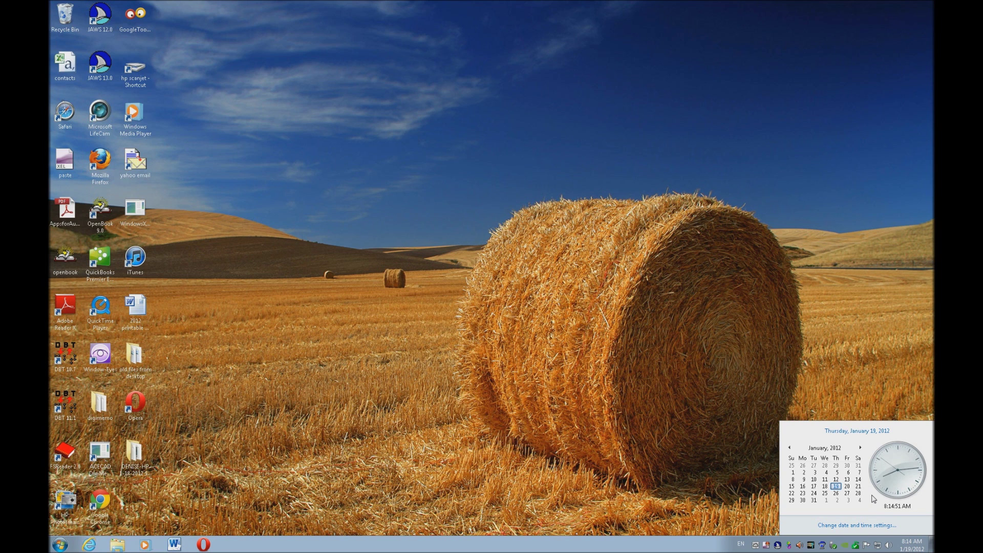
key("Right")
key("Right")
key("Down")
key("Right")
key("Right")
key("Right")
key("Right")
key("Escape")
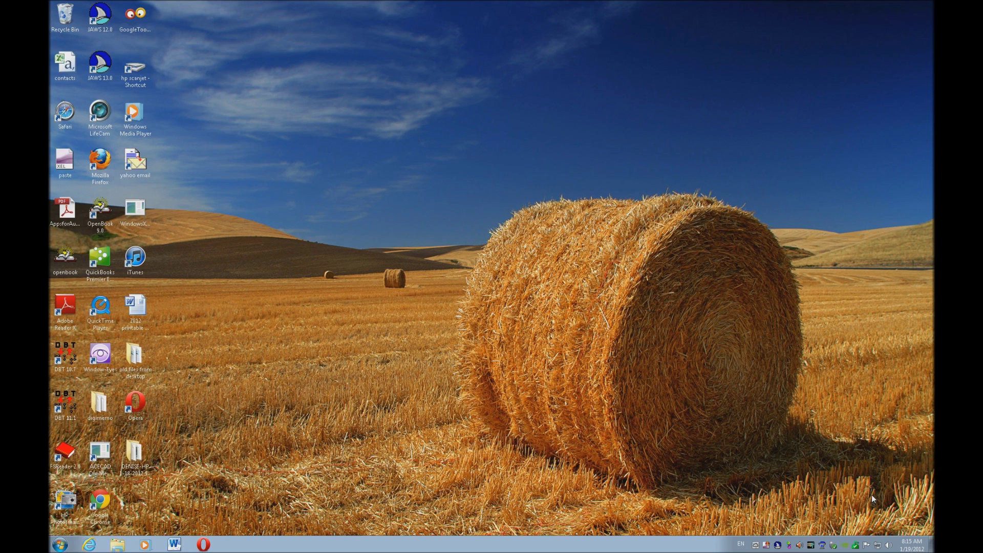
Bring up the list of system tray icons and choose the Basics options of JAWS for Windows.
key("Insert+F11")
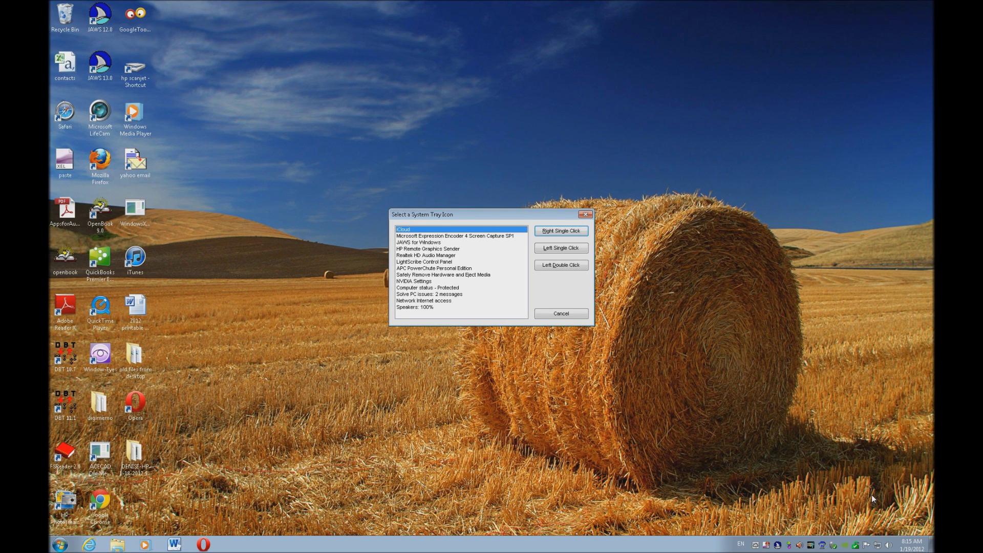
key("Down")
key("Down")
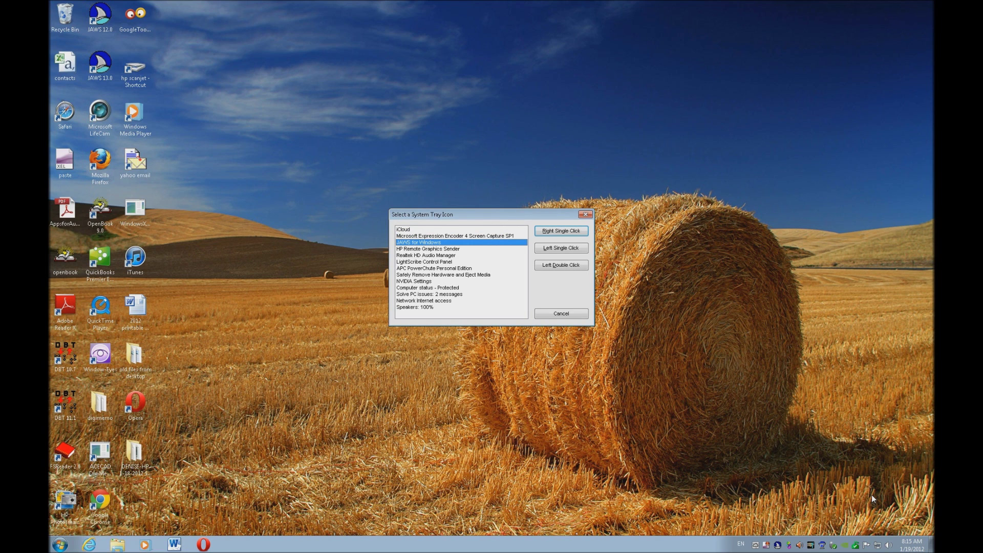
key("Return")
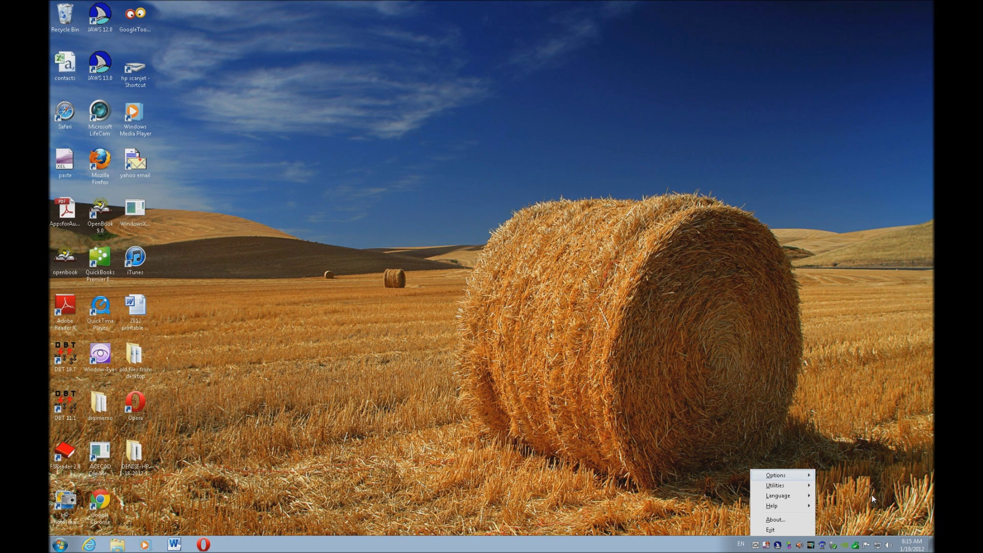
key("Right")
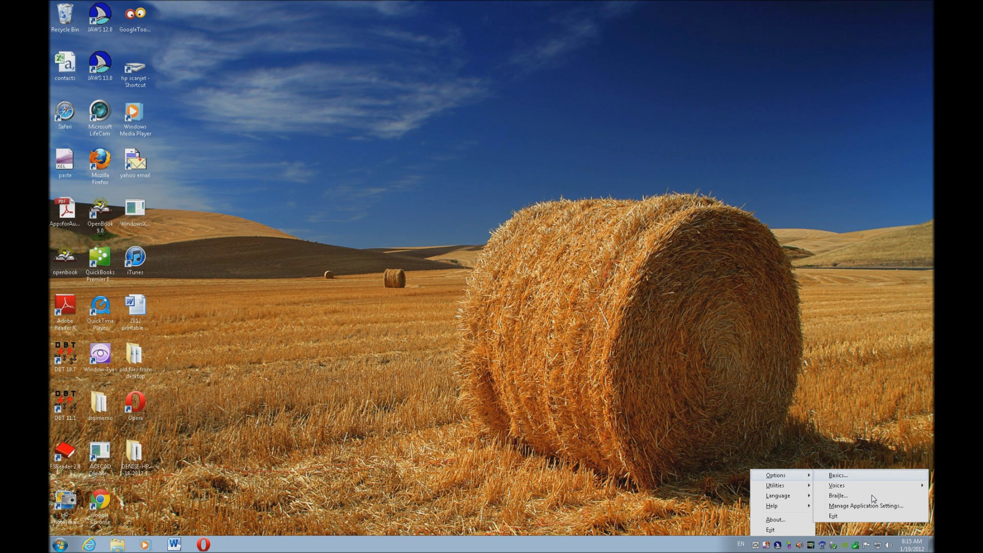
key("Return")
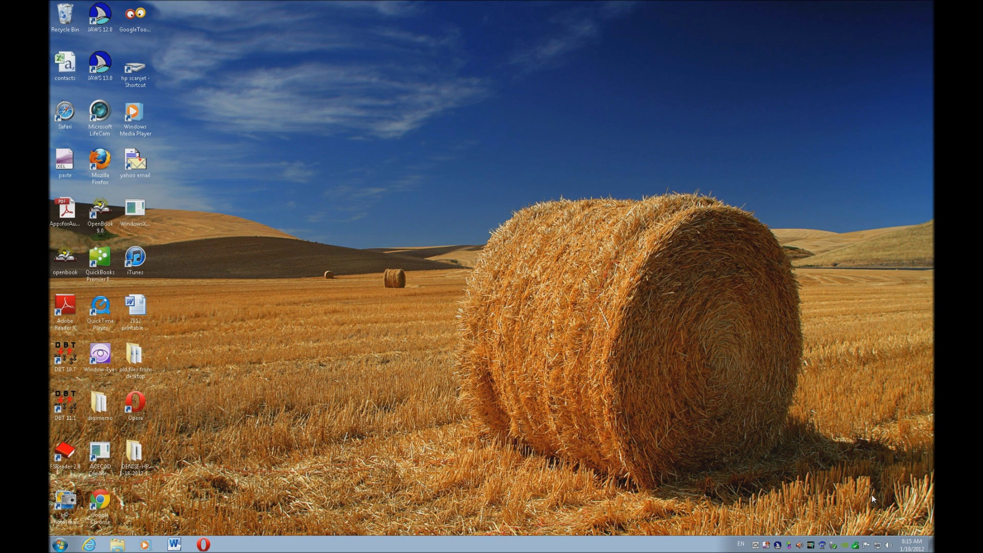
Pin Mozilla Firefox to the taskbar and close the Firefox window showing the Gmail inbox.
key("super")
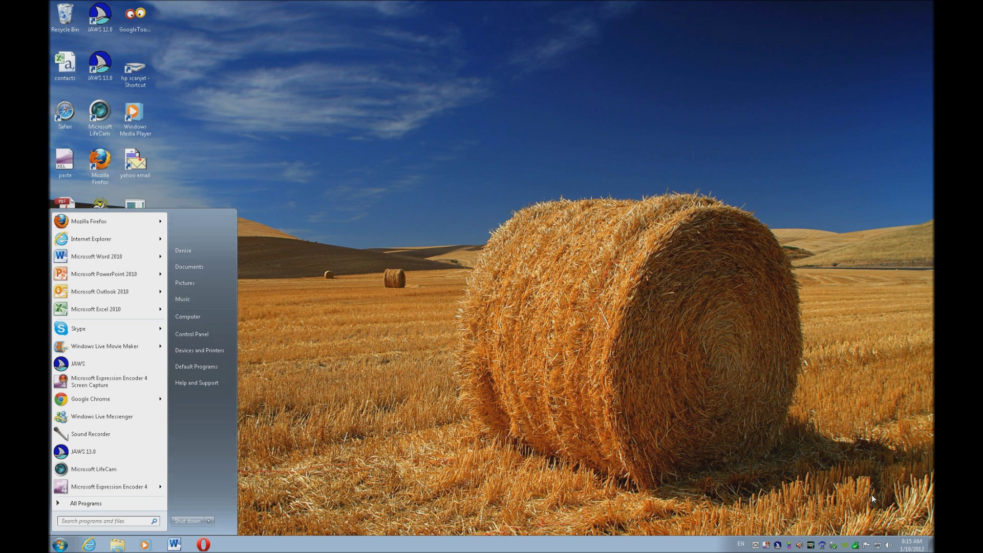
key("Down")
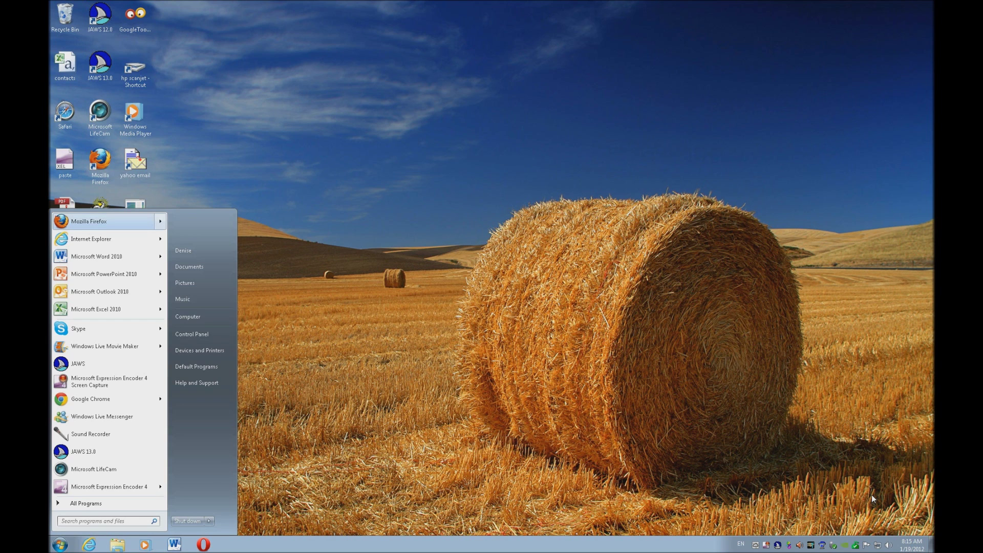
key("Down")
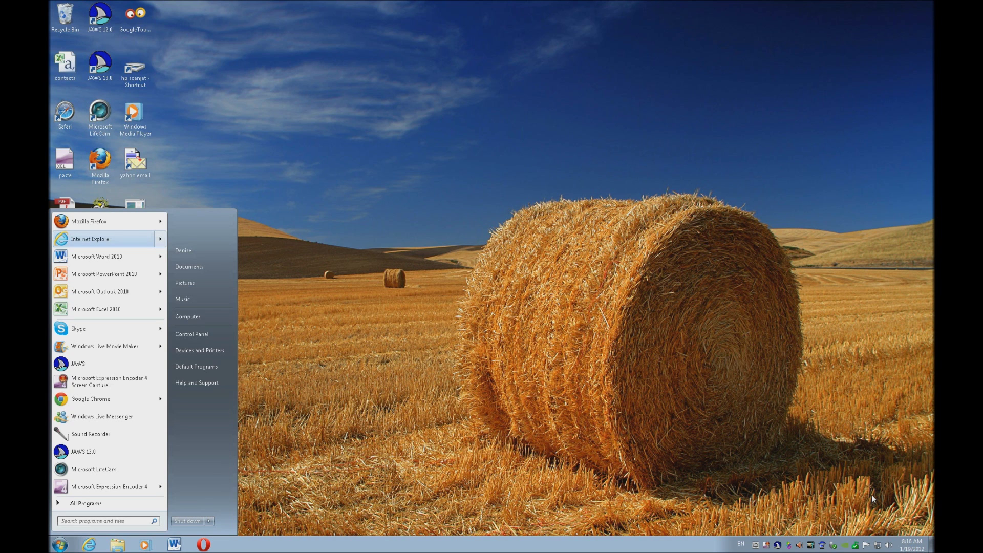
key("Up")
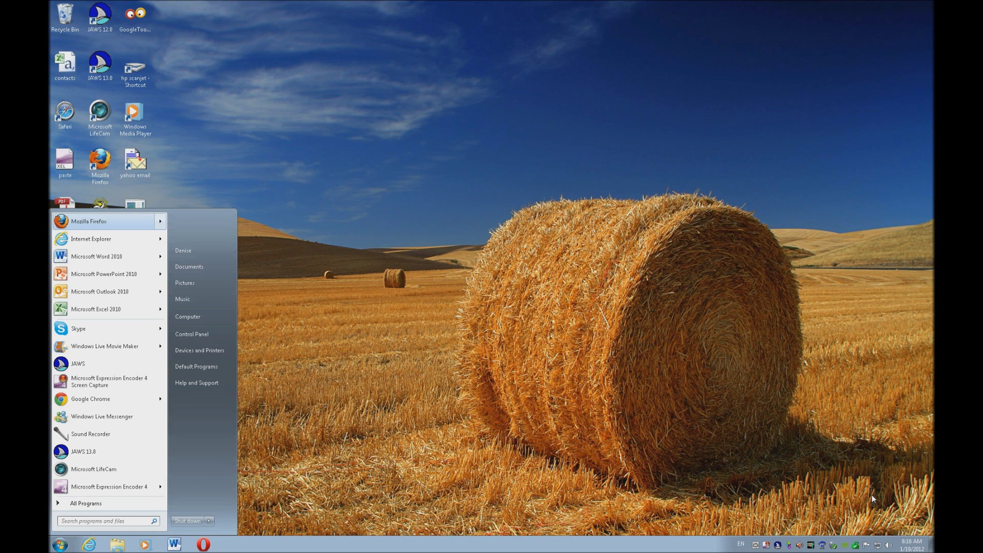
key("shift+F10")
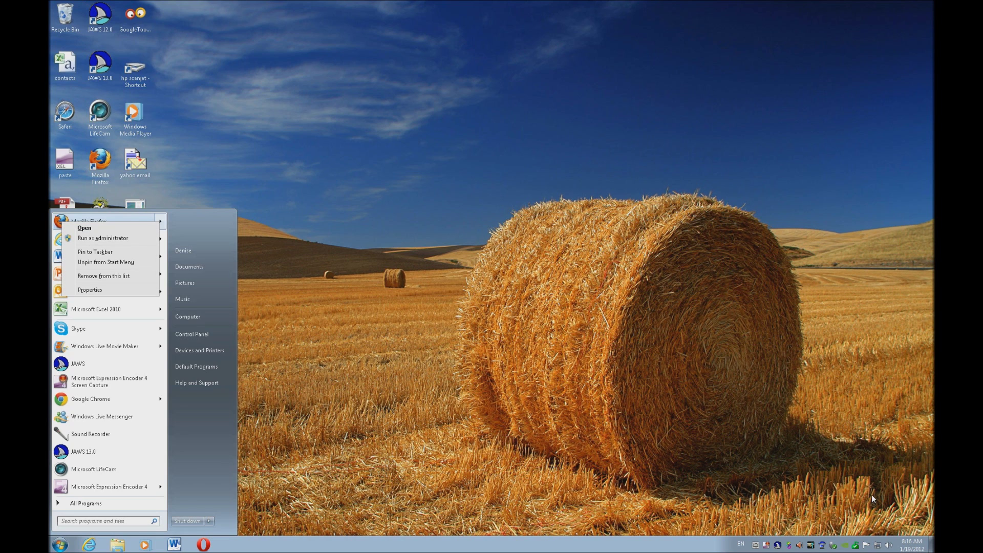
key("Down")
key("Down")
key("Down")
key("Up")
key("Return")
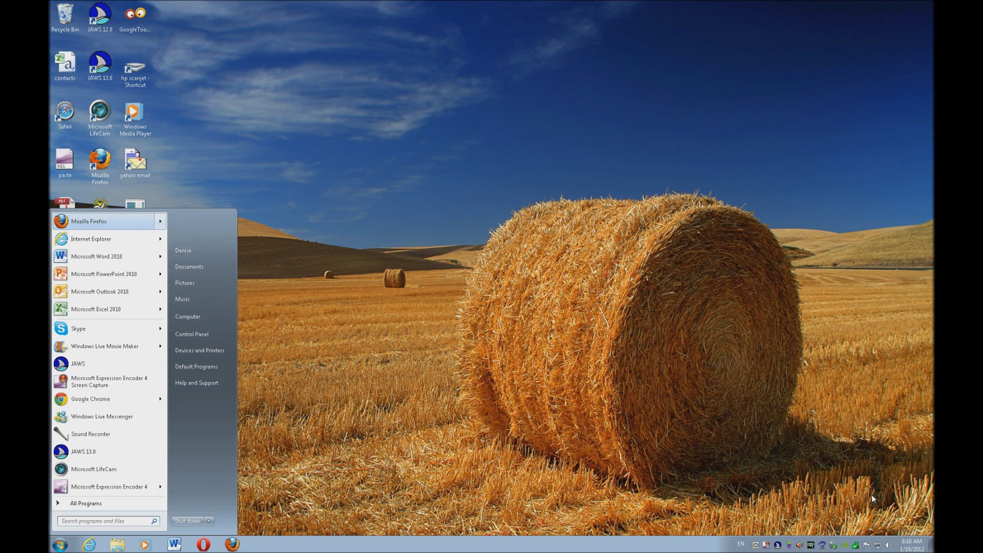
key("Escape")
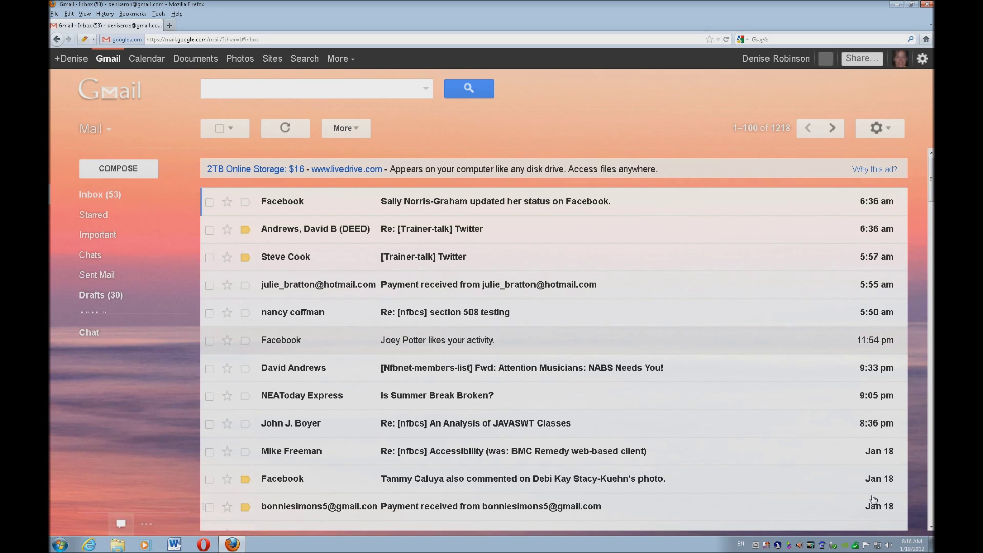
key("alt+F4")
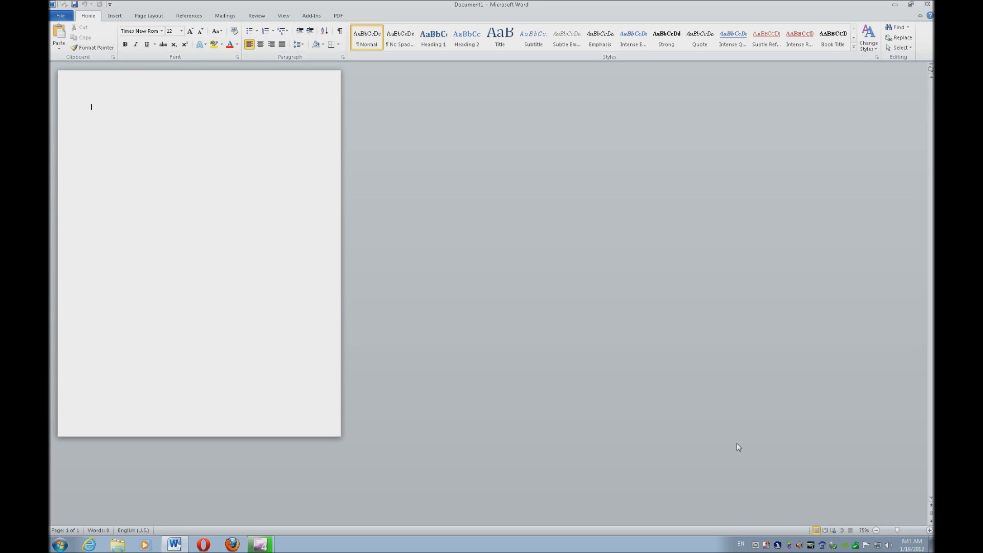
In the blank Word document, insert the built-in Blank header with the text "Name" and return to the body.
key("alt+n")
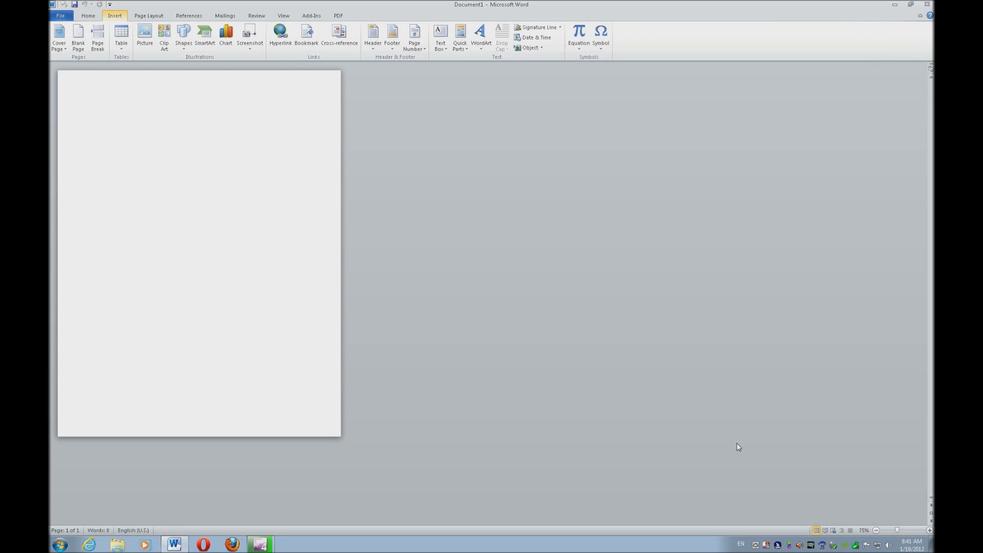
key("h")
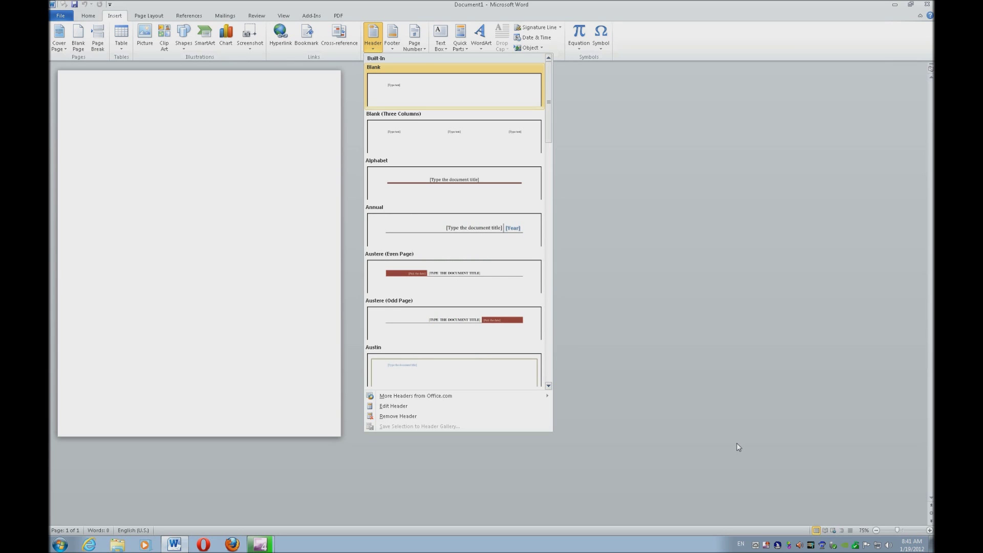
key("Down")
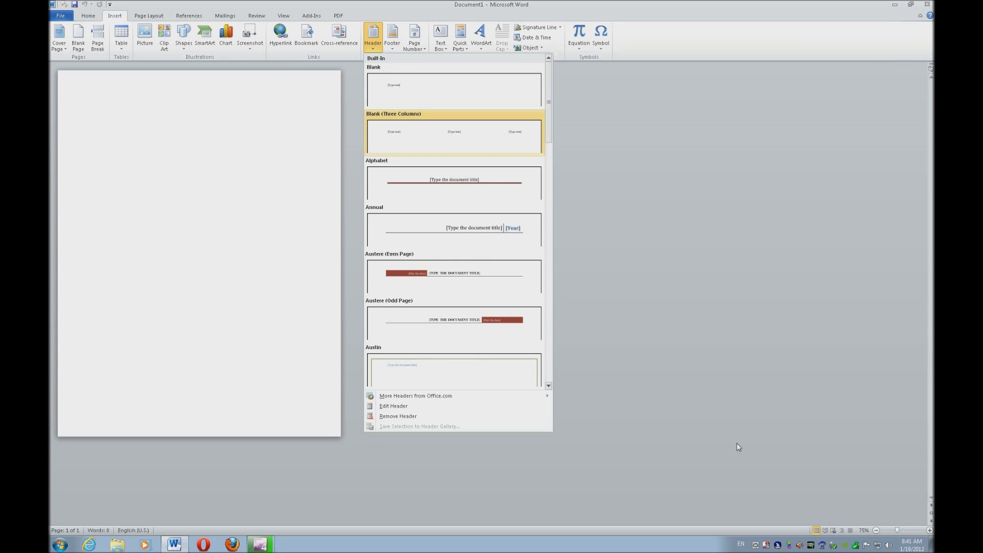
key("Down")
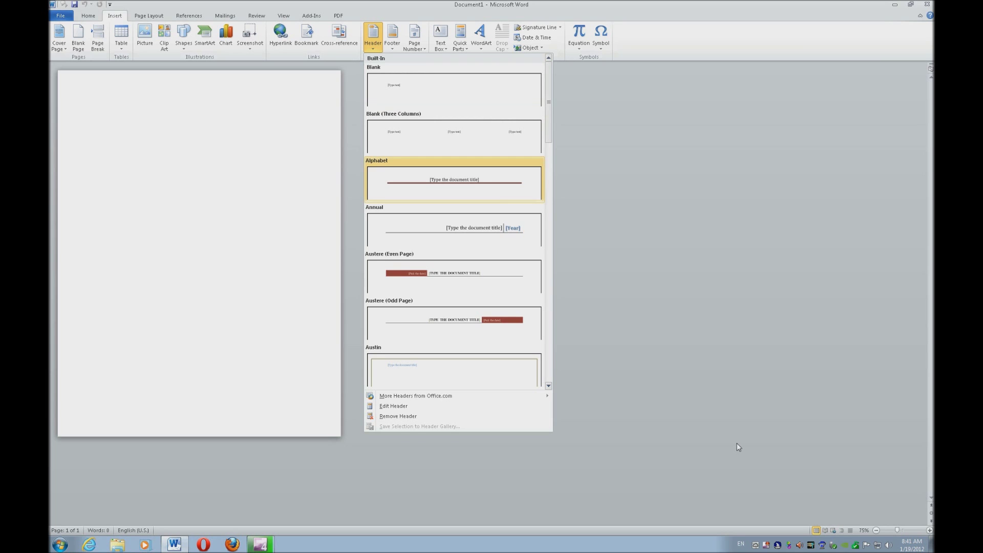
key("Down")
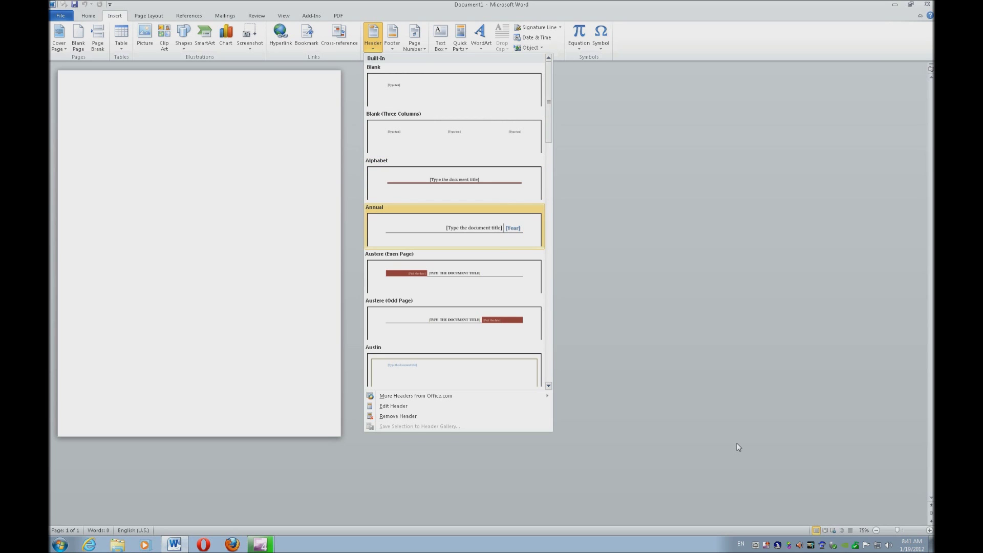
key("Up")
key("Up")
key("Up")
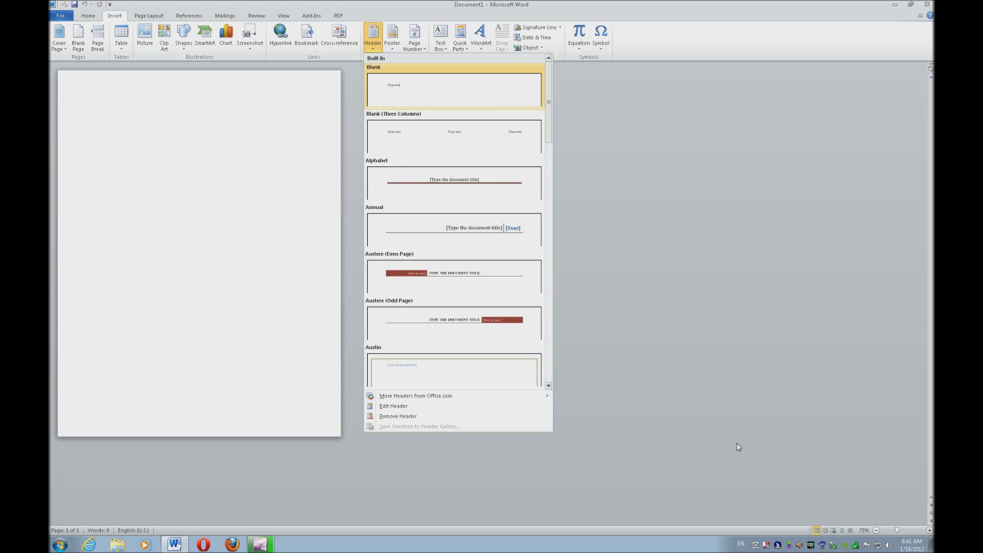
key("Return")
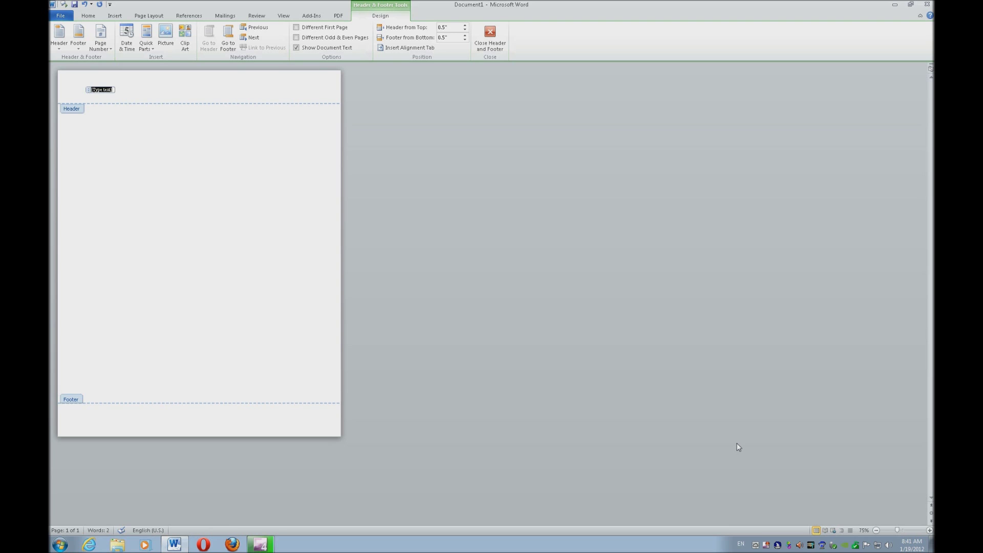
type("Name")
key("Escape")
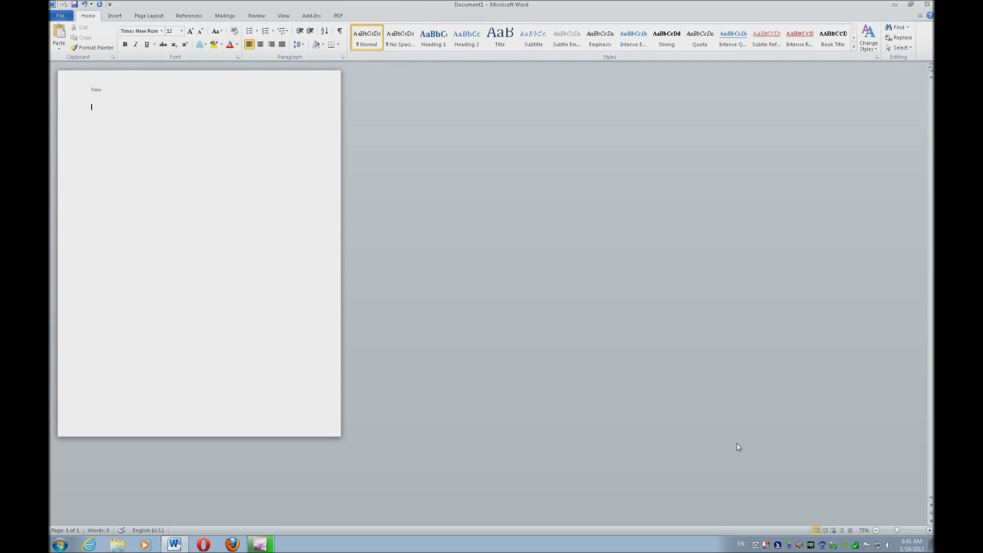
Replace the header with a fresh built-in Blank header, keep its placeholder text and return to the body.
key("alt")
key("n")
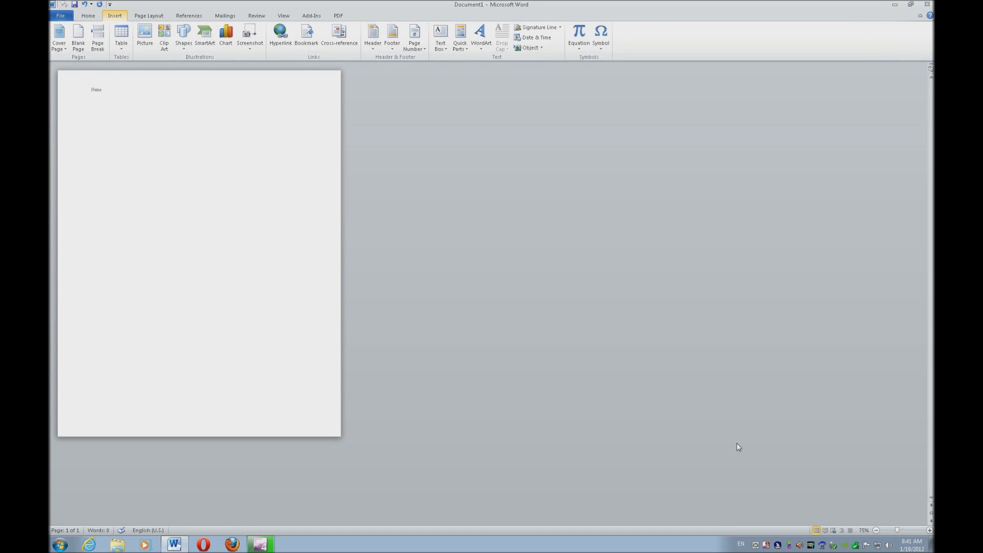
key("h")
key("Return")
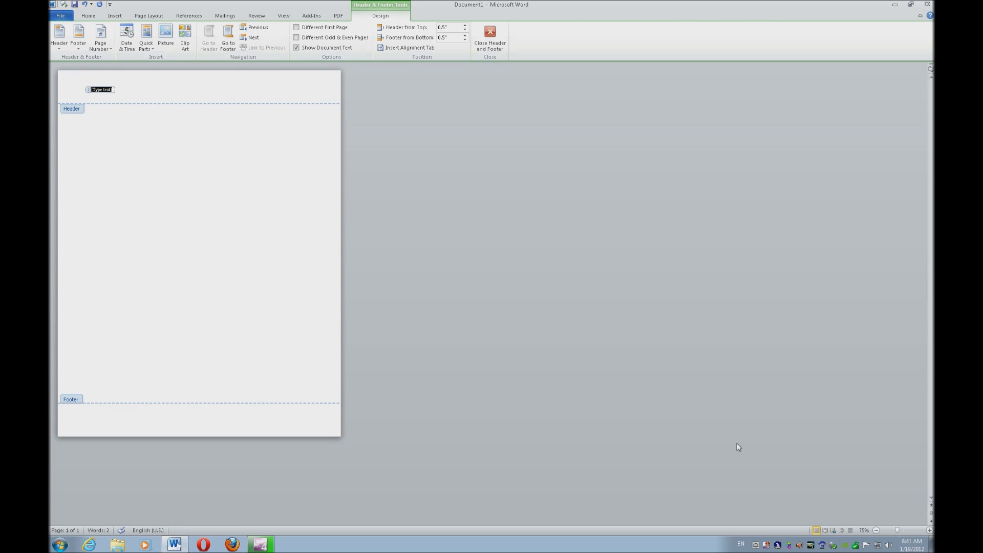
key("Escape")
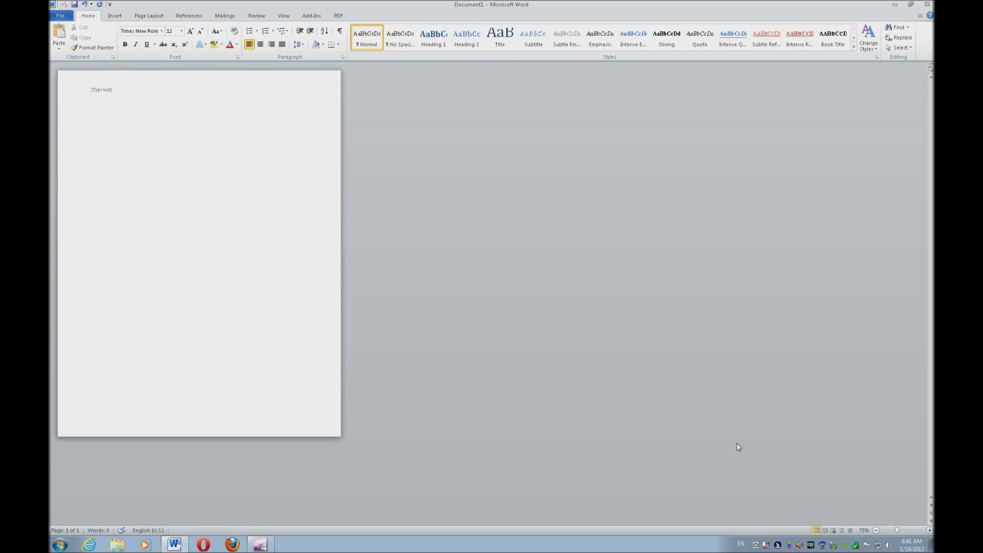
Insert a Plain Number 3 page number at the top of the page with "Name" in front of it.
key("alt+n")
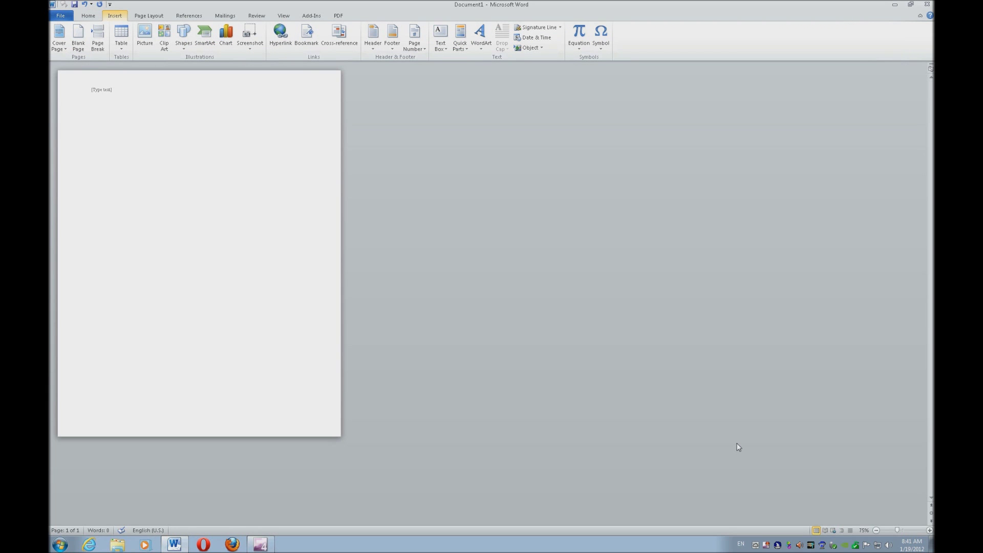
key("alt+n")
key("n")
key("u")
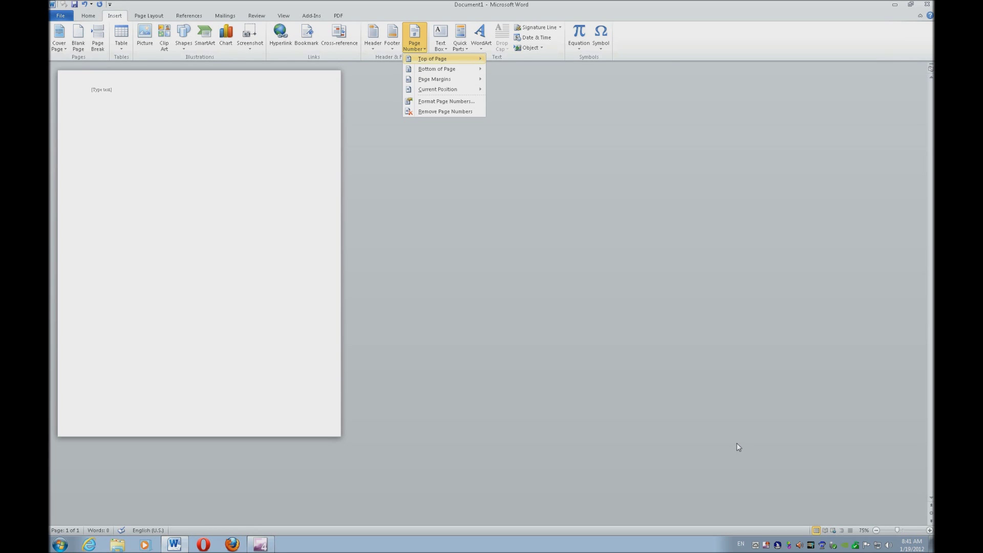
key("Right")
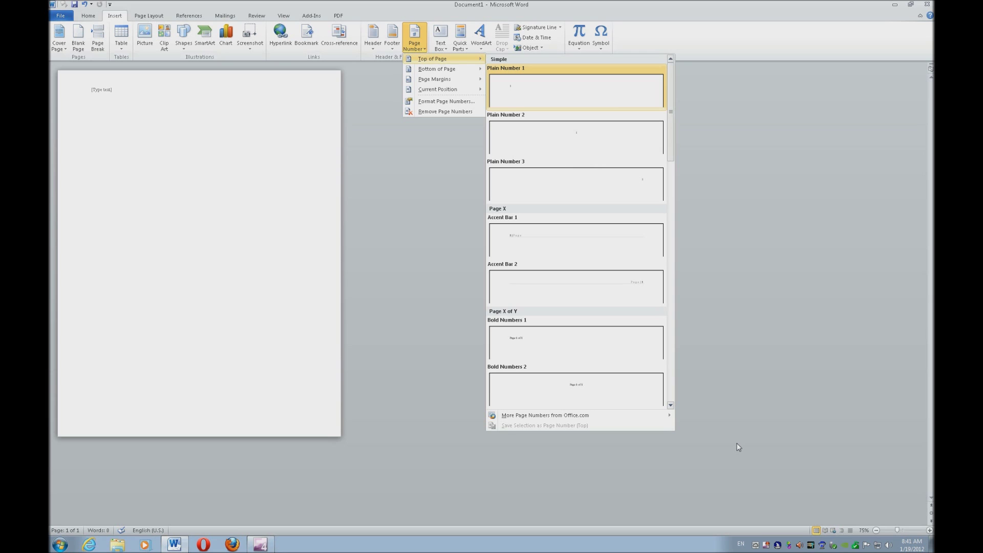
left_click(648, 92)
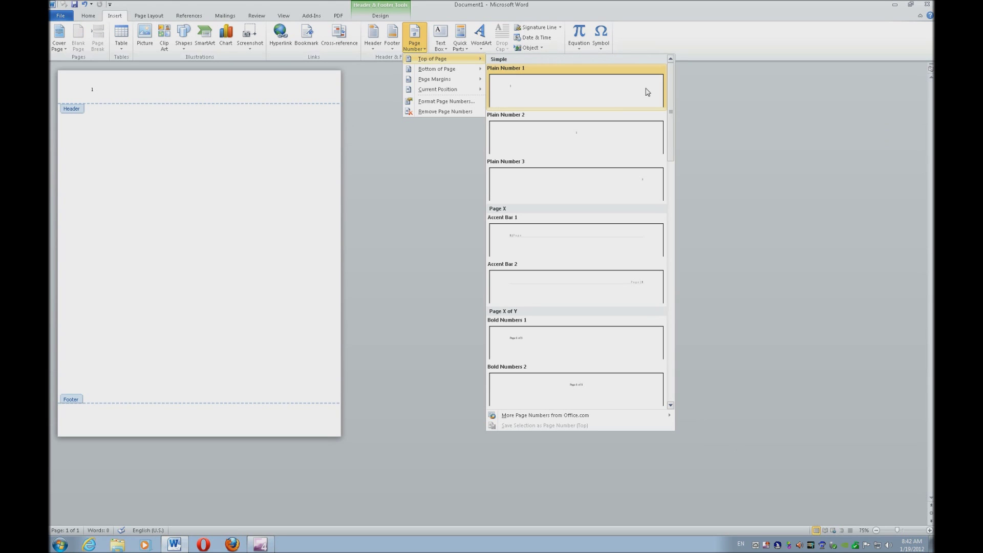
key("Down")
key("Down")
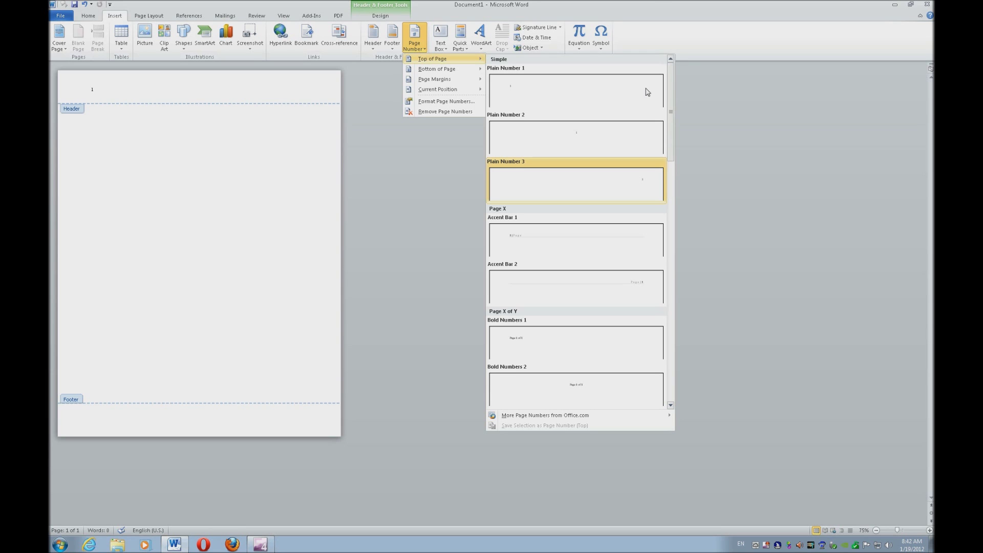
key("Return")
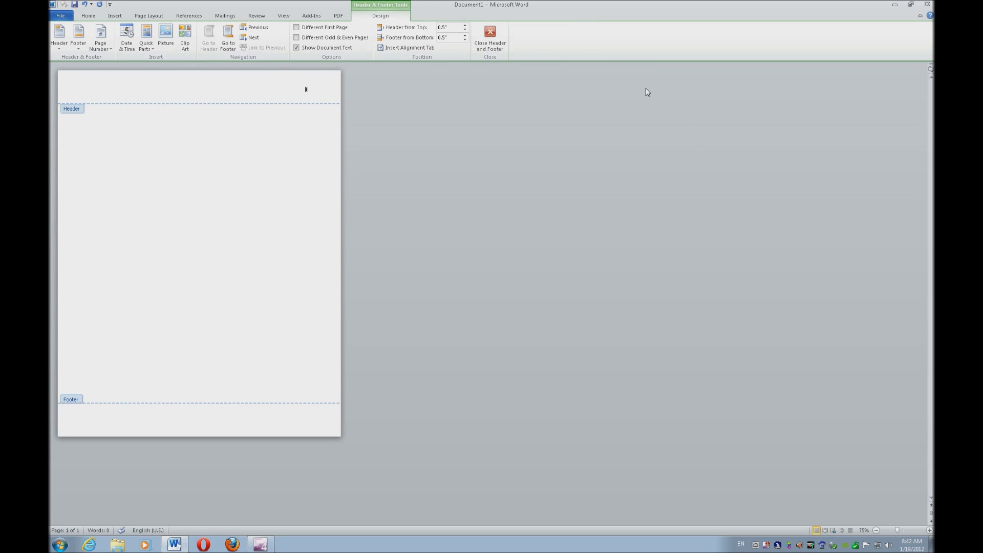
type("Name 1")
key("Escape")
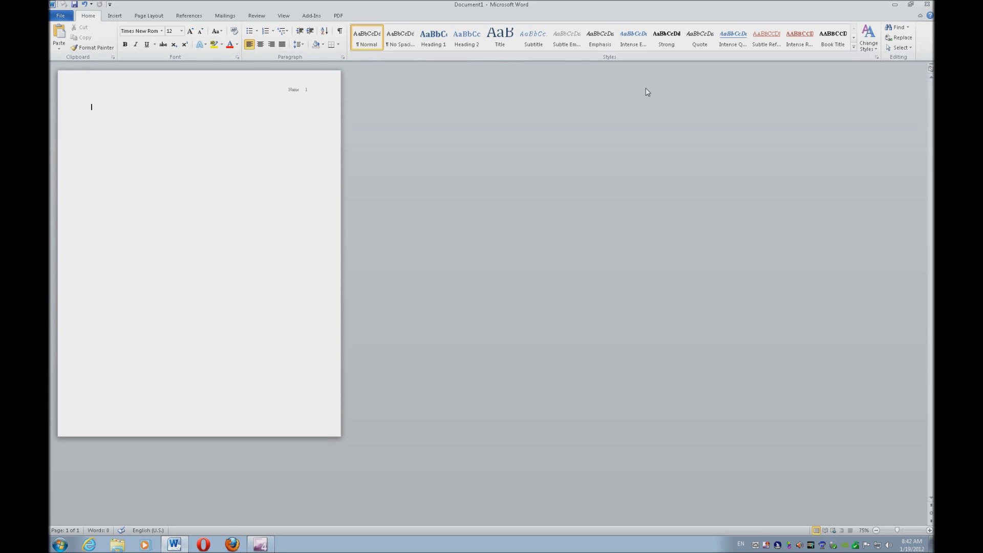
Insert WordArt in the blue style at the start of the fourth gallery row, with the text "Center".
key("alt+n")
key("w")
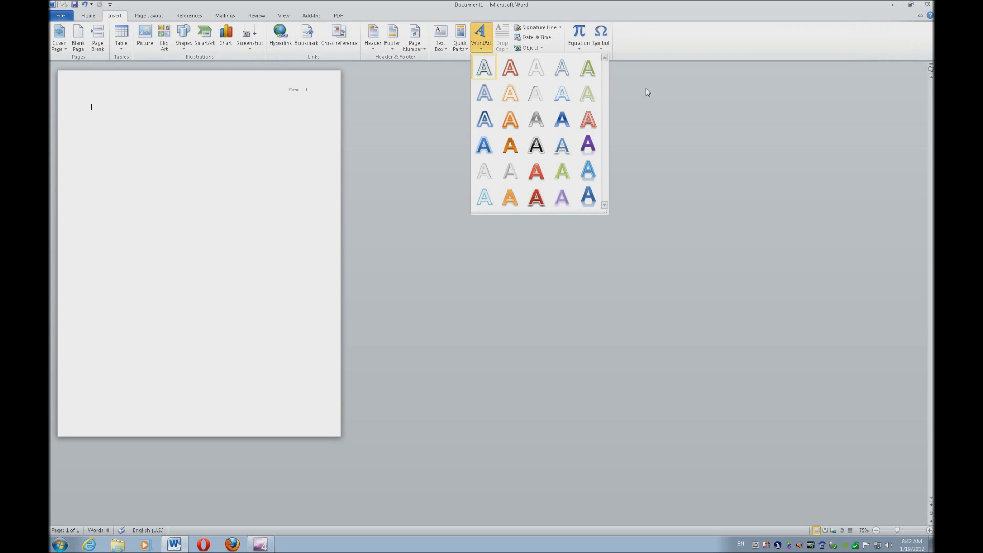
key("Down")
key("Down")
key("Down")
key("Return")
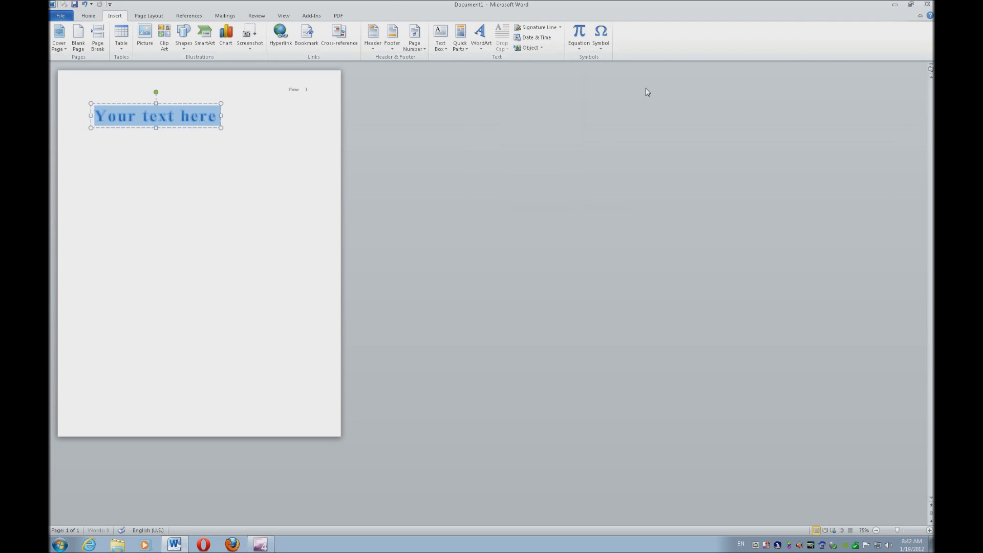
type("Center")
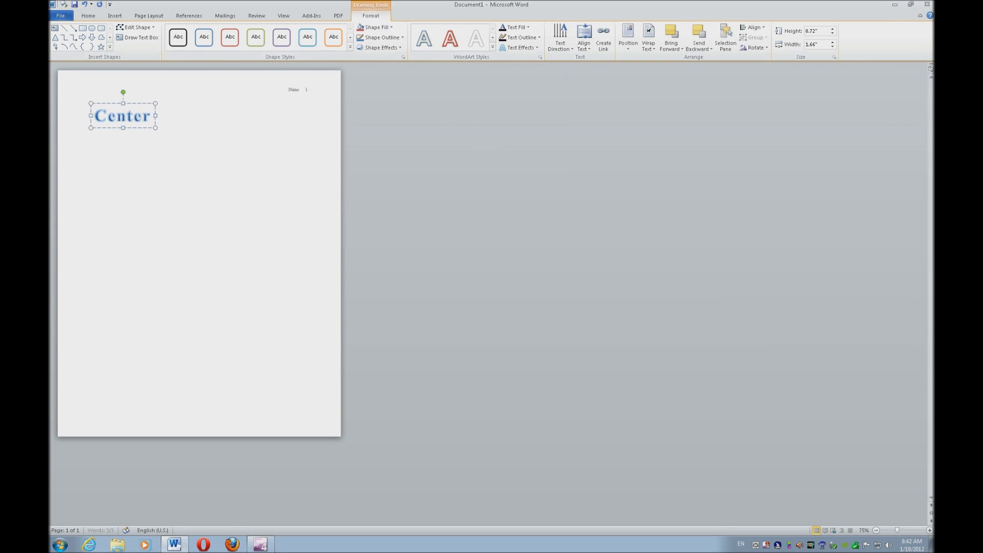
Set the WordArt's horizontal alignment to Centered relative to the column in its layout options, and return to the body.
key("shift+F10")
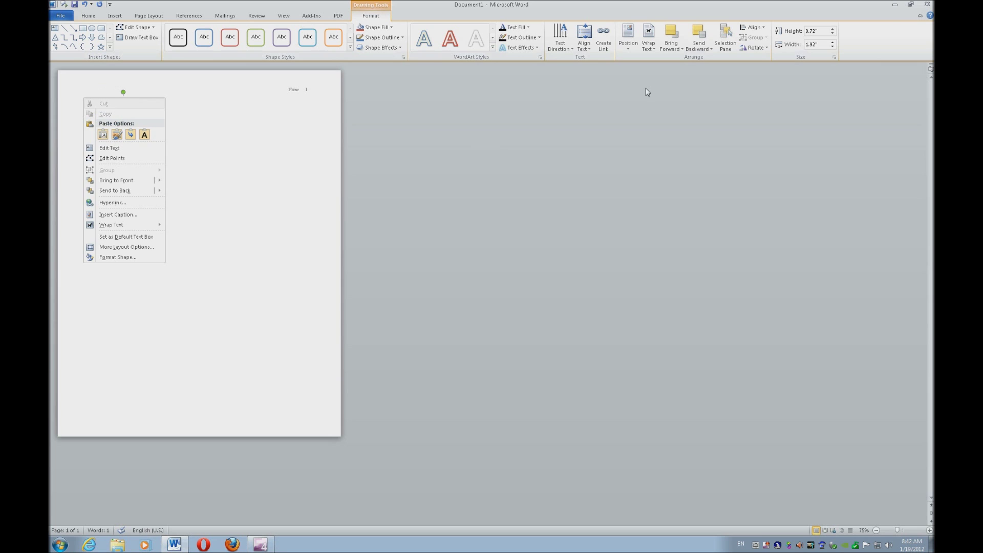
key("w")
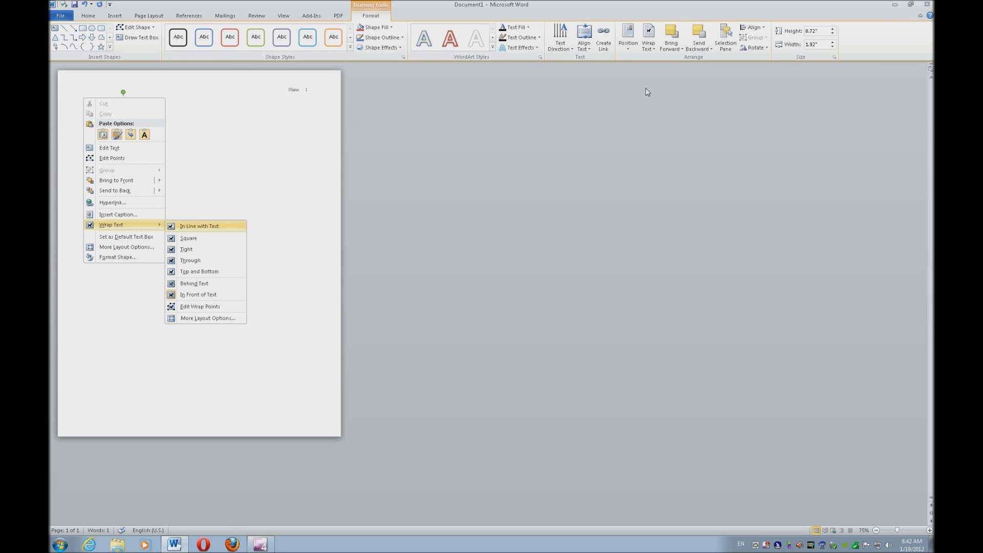
key("Up")
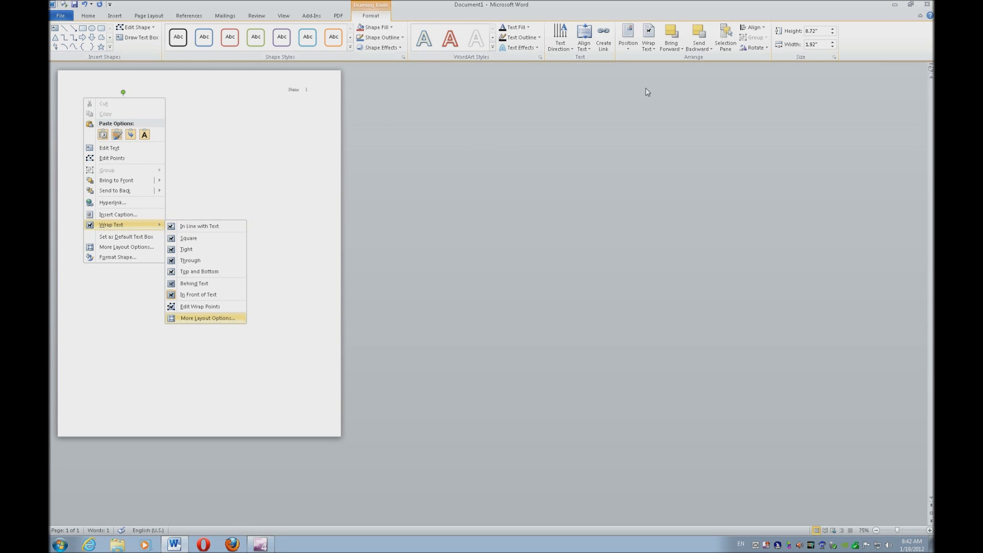
key("Return")
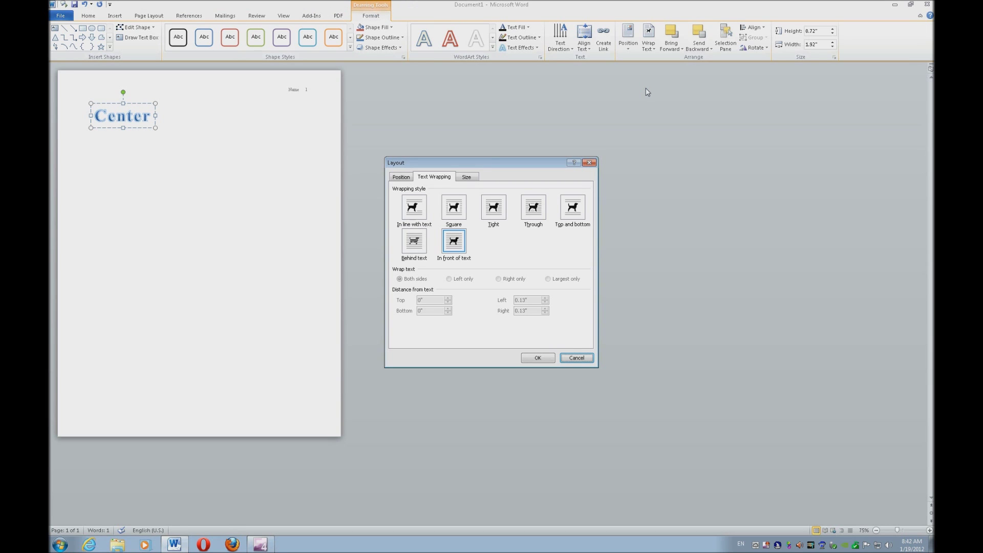
key("ctrl+Tab")
key("ctrl+Tab")
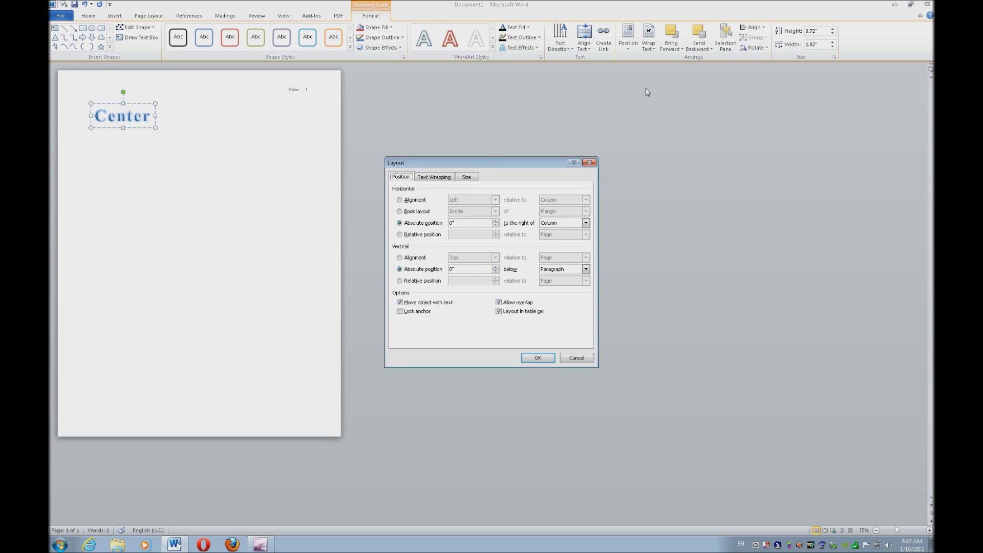
key("alt+a")
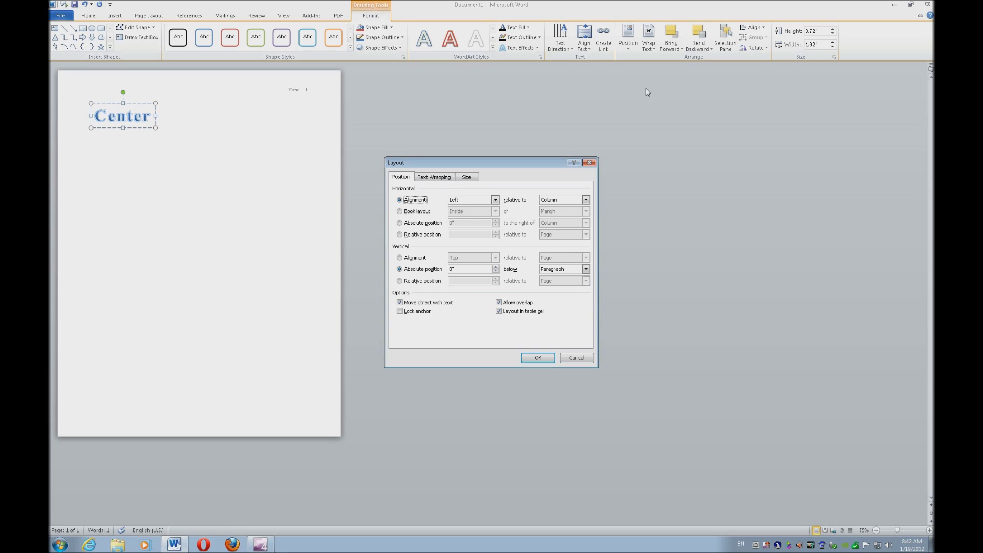
key("Tab")
key("alt+Down")
key("Down")
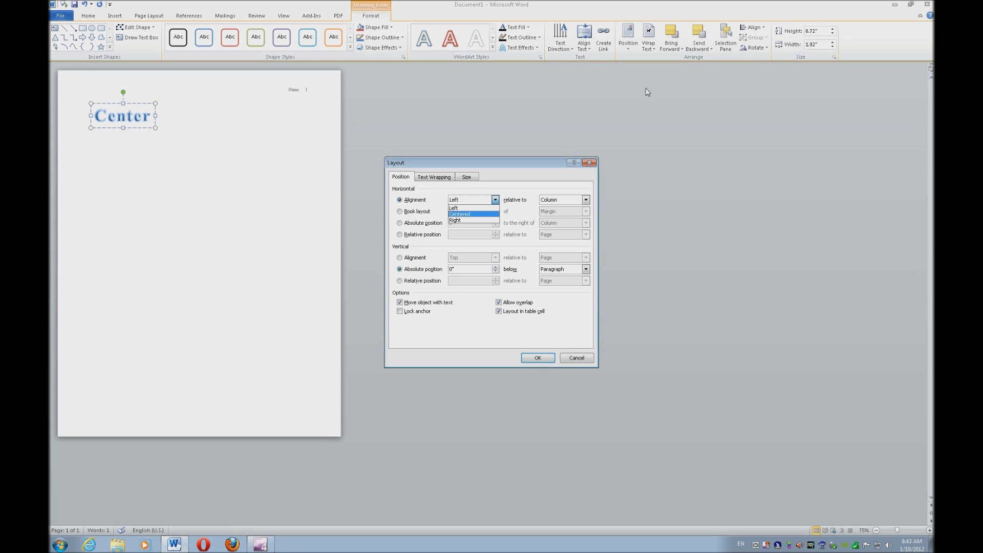
key("Return")
key("Return")
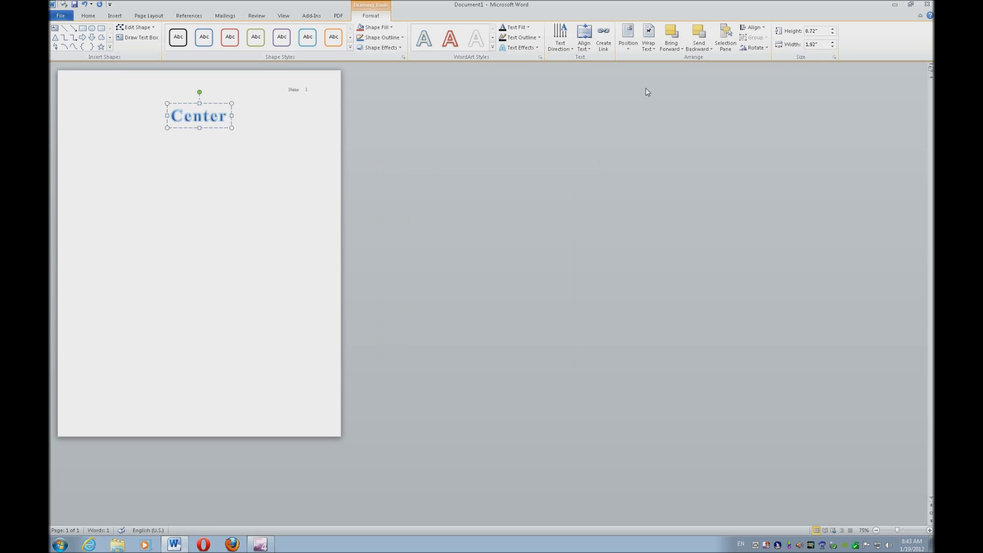
key("Escape")
key("Escape")
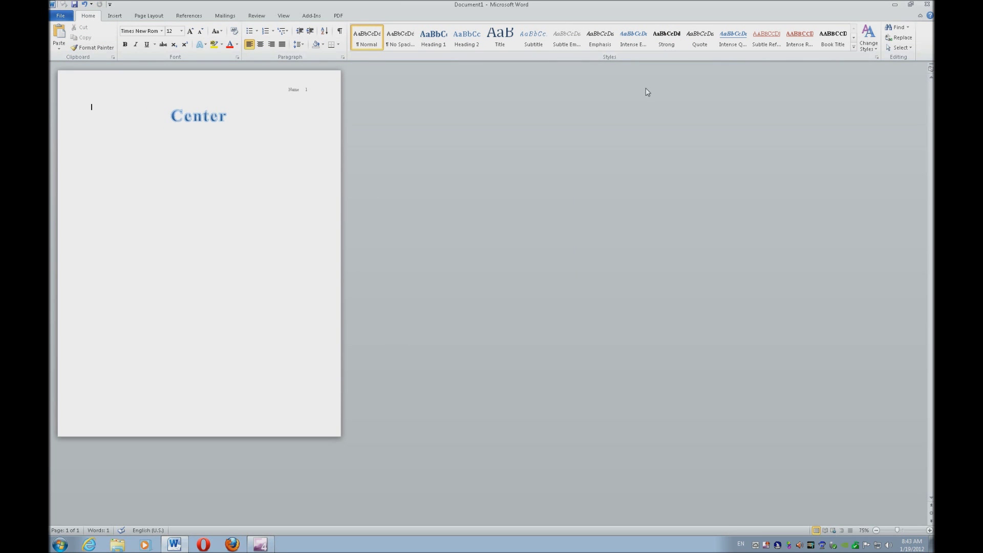
Try to move the cursor past the "Center" WordArt by adding several blank lines.
key("Return")
key("Return")
key("Return")
key("Return")
key("Return")
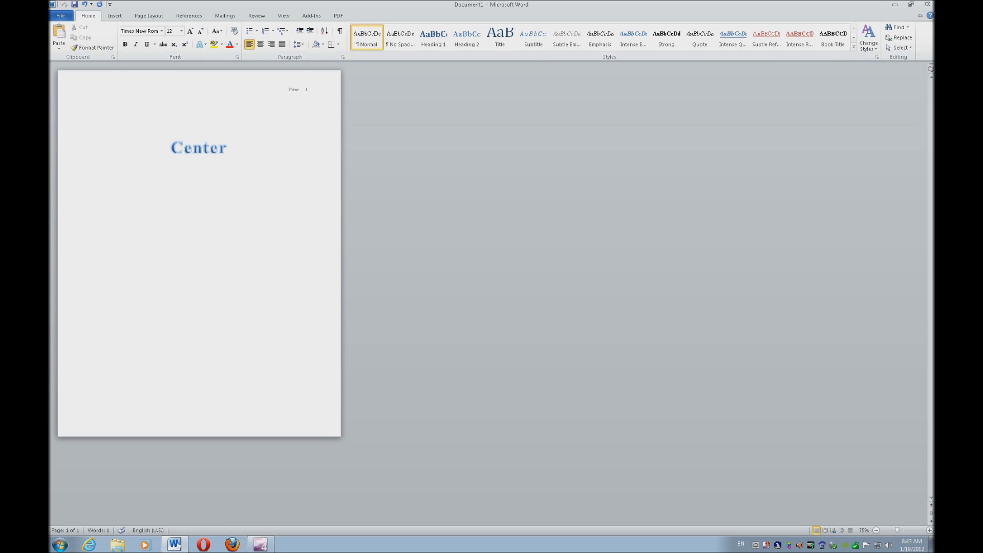
Clear the entire body and restore the centered WordArt at the page top, with the cursor on a line below it.
key("ctrl+a")
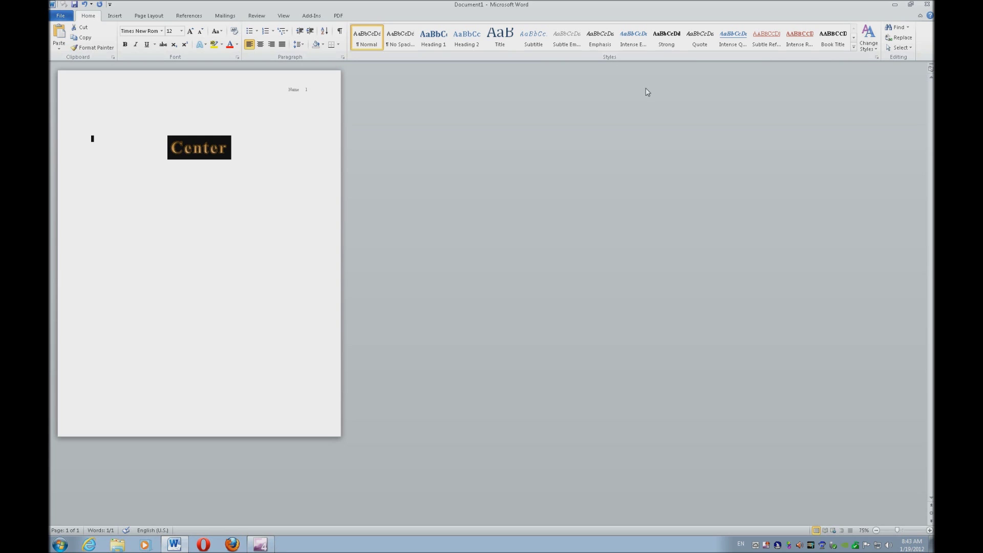
key("Delete")
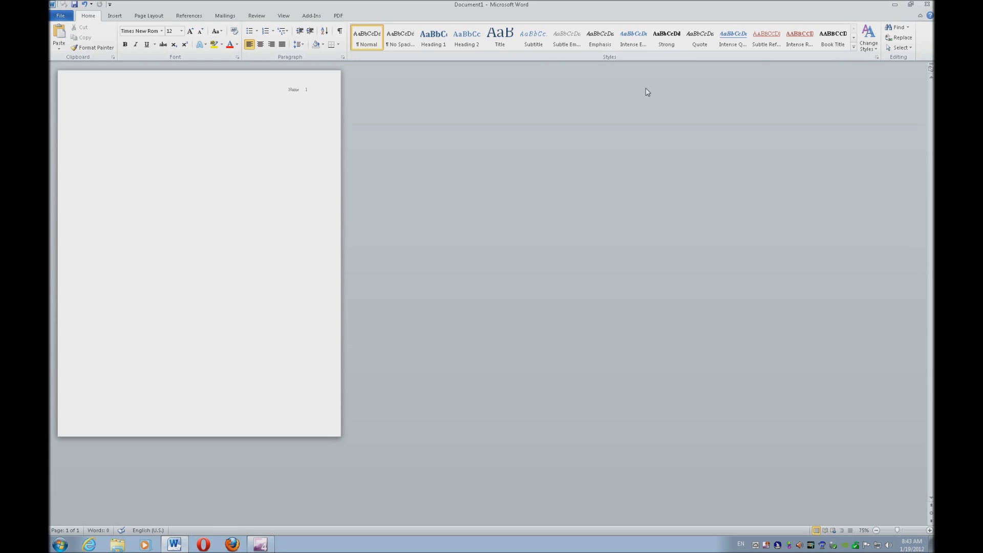
key("ctrl+v")
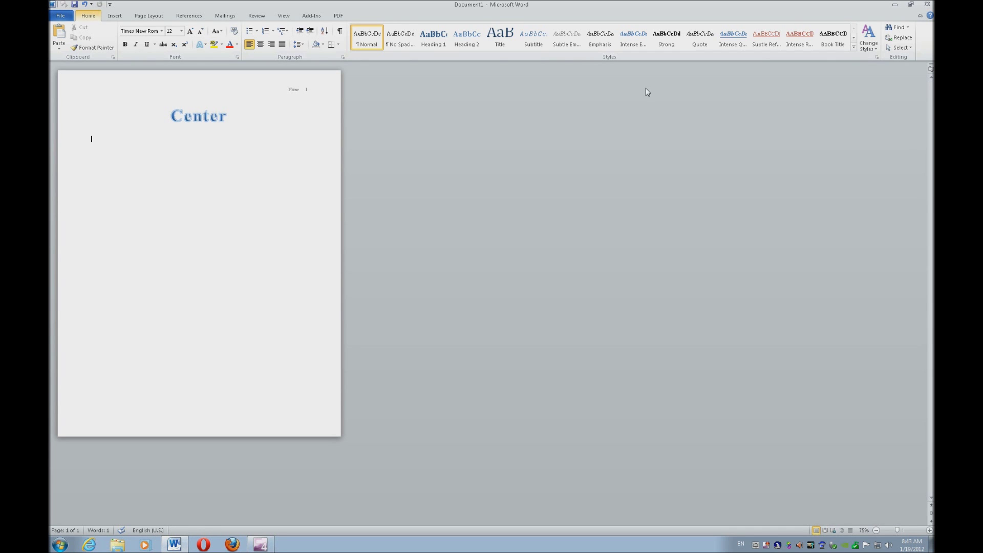
Insert a Basic Cycle SmartArt graphic from the Cycle category below the WordArt.
key("alt+n")
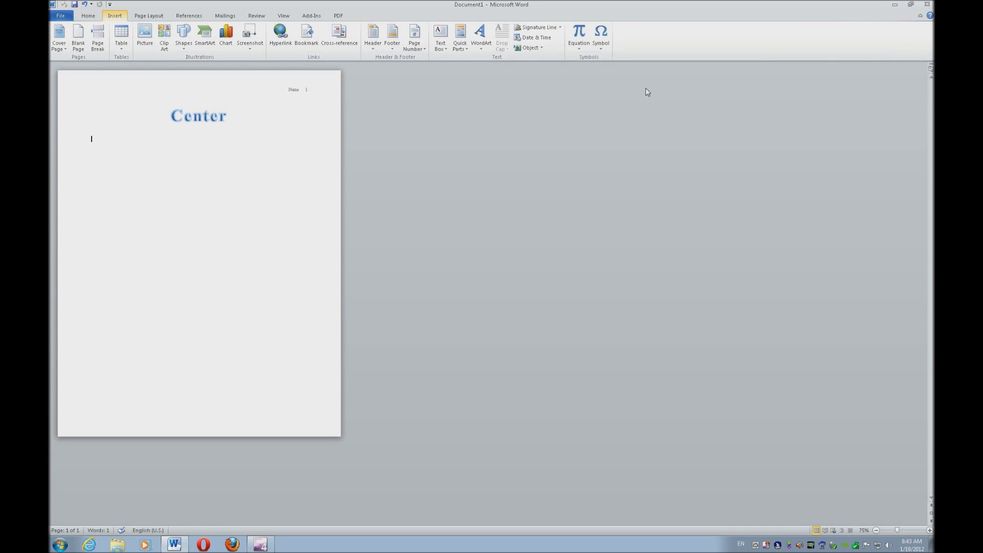
key("m")
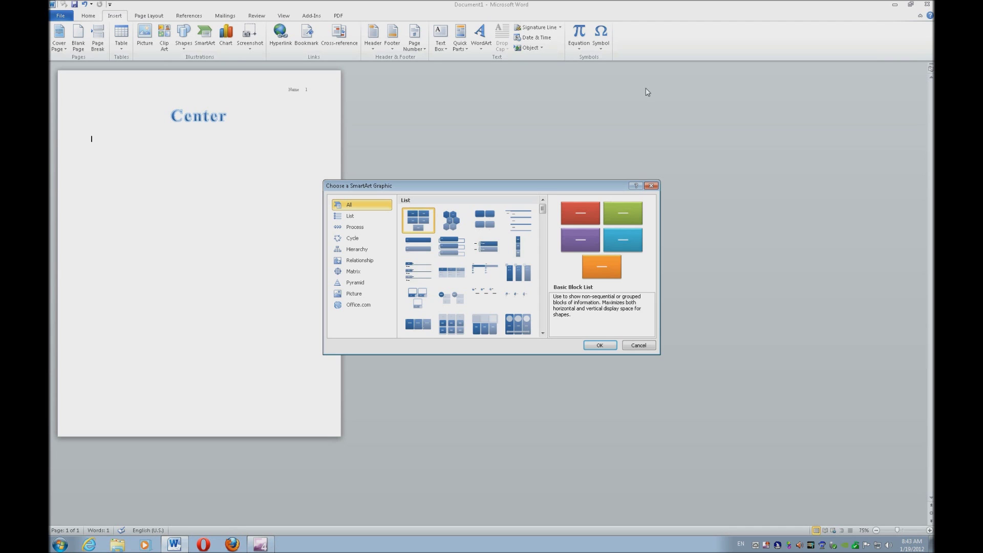
key("Down")
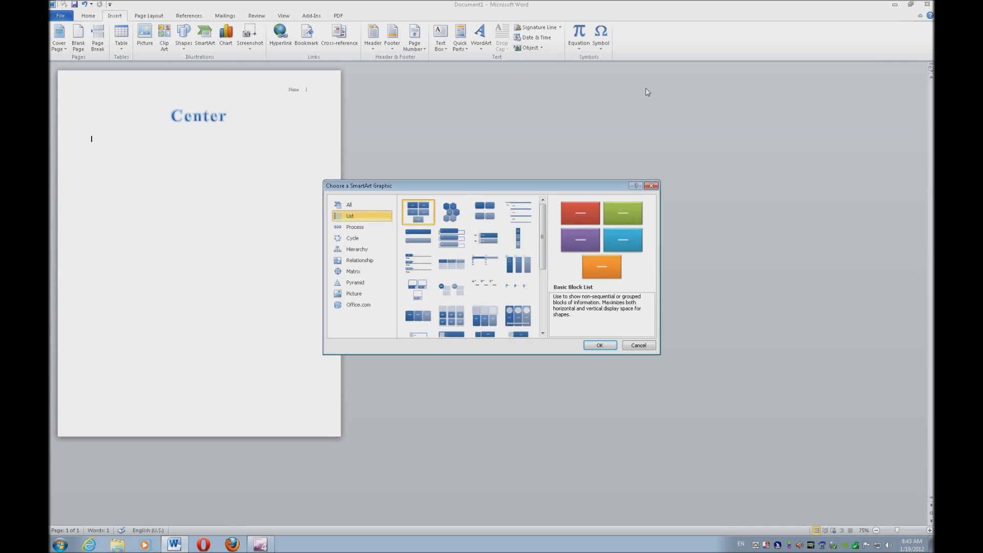
key("Down")
key("Down")
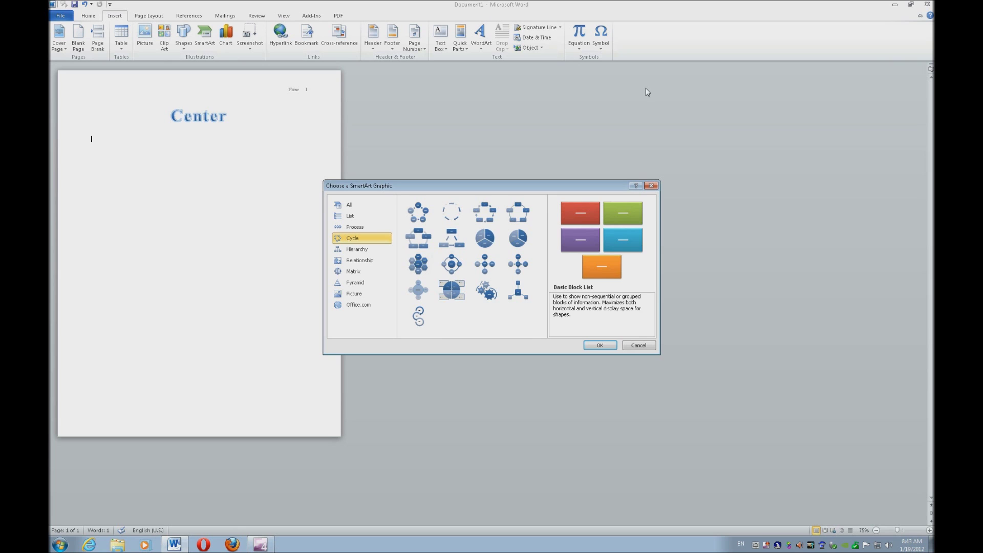
key("Tab")
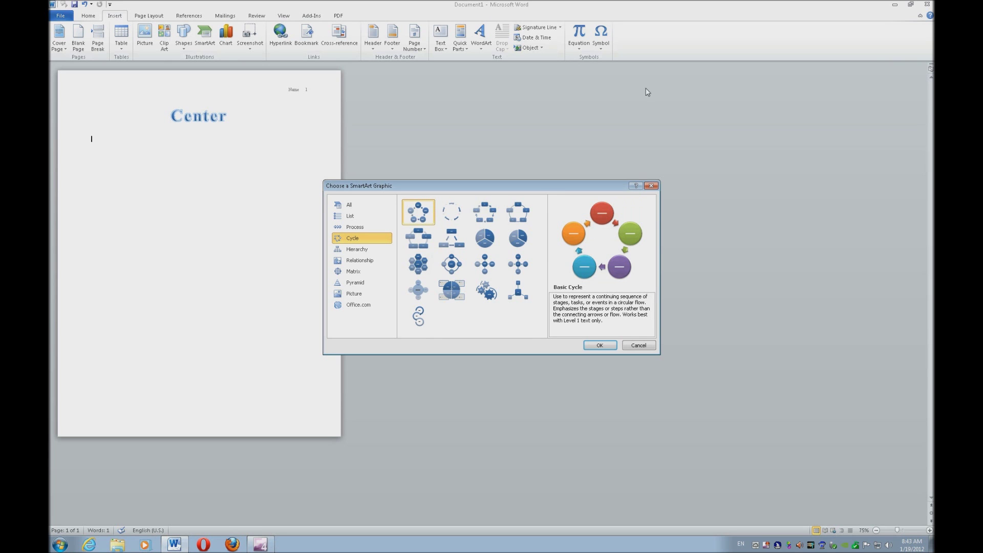
key("Return")
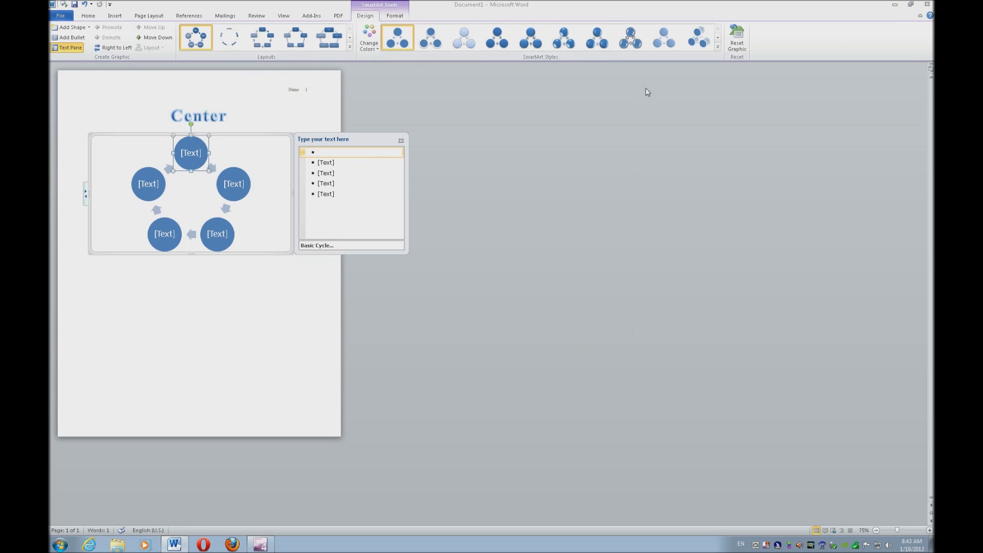
Label the first four circles of the cycle "grass", "fox", "box" and "cow", in order.
type("grass")
key("Down")
type("fox")
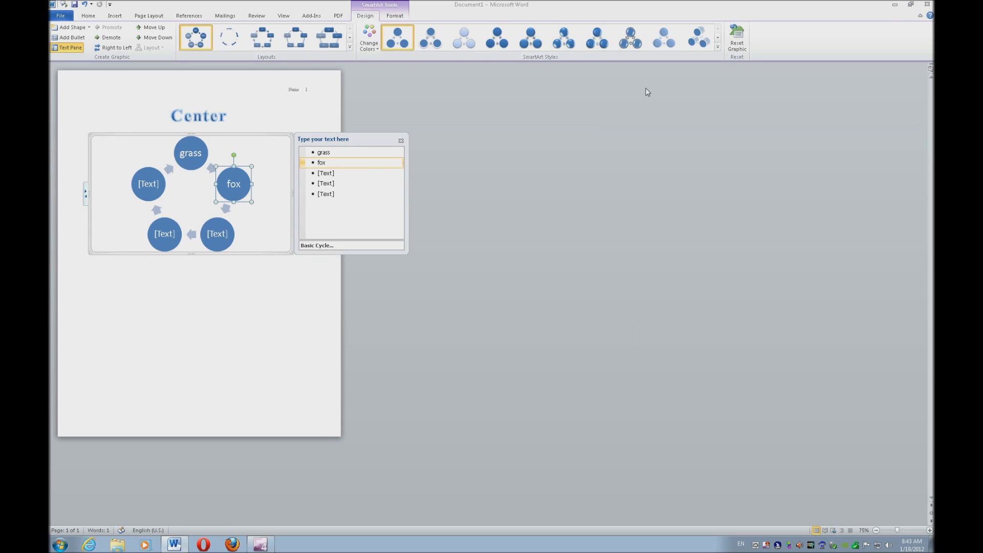
key("Down")
type("box")
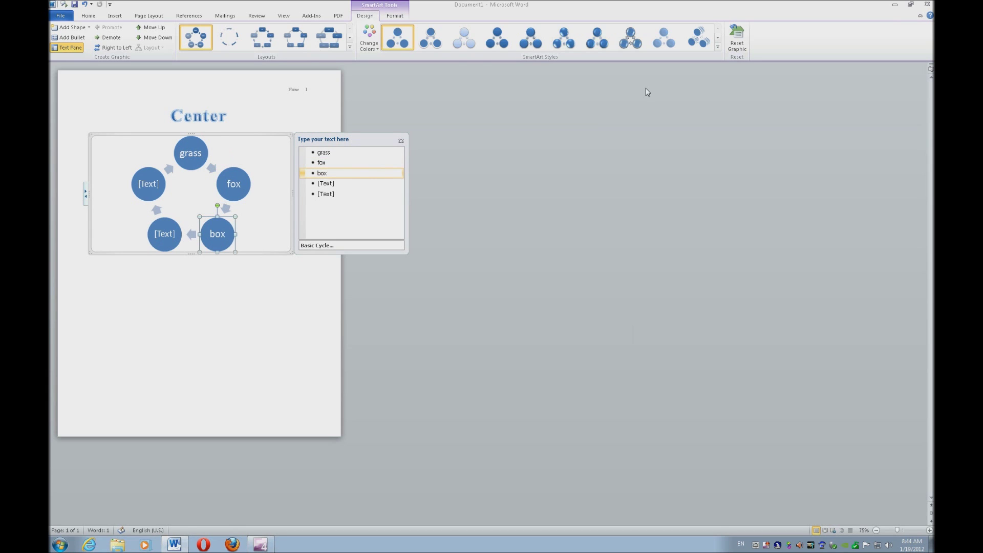
key("Down")
type("cow")
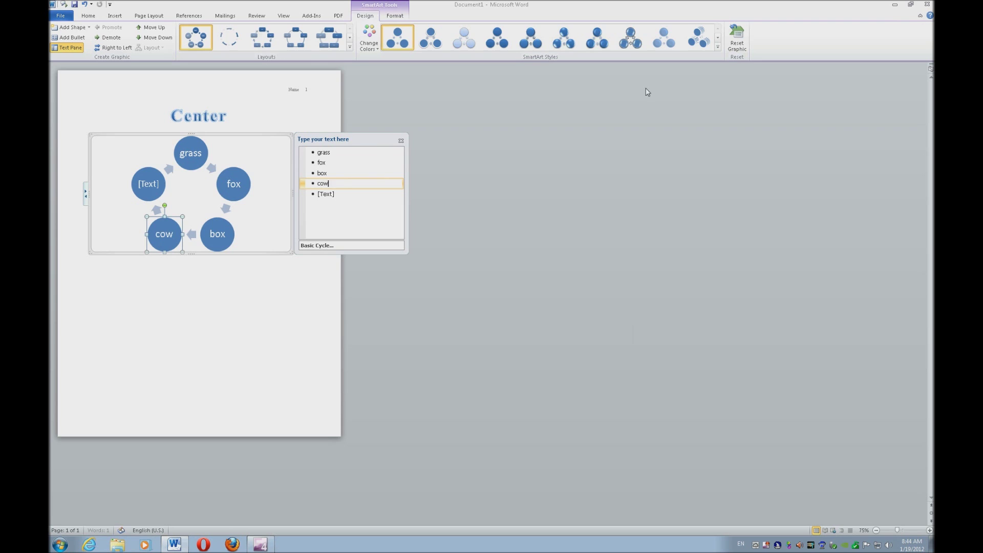
Remove the empty fifth circle from the cycle diagram and return to the document body.
key("Down")
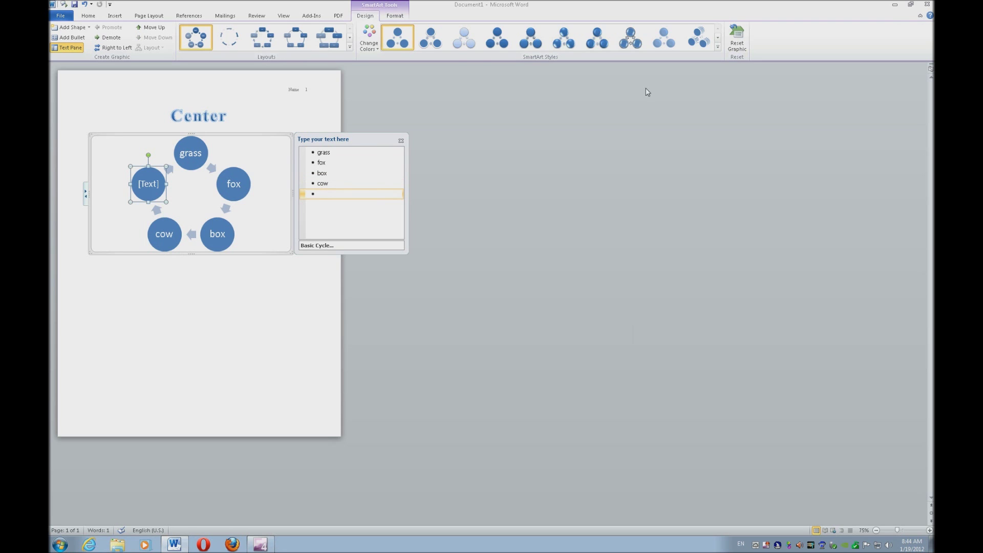
key("BackSpace")
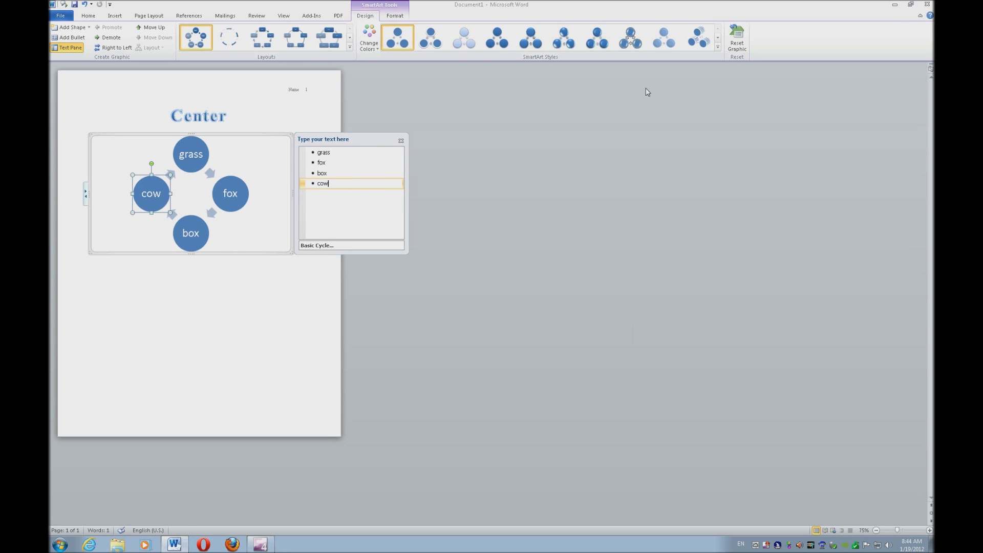
key("Return")
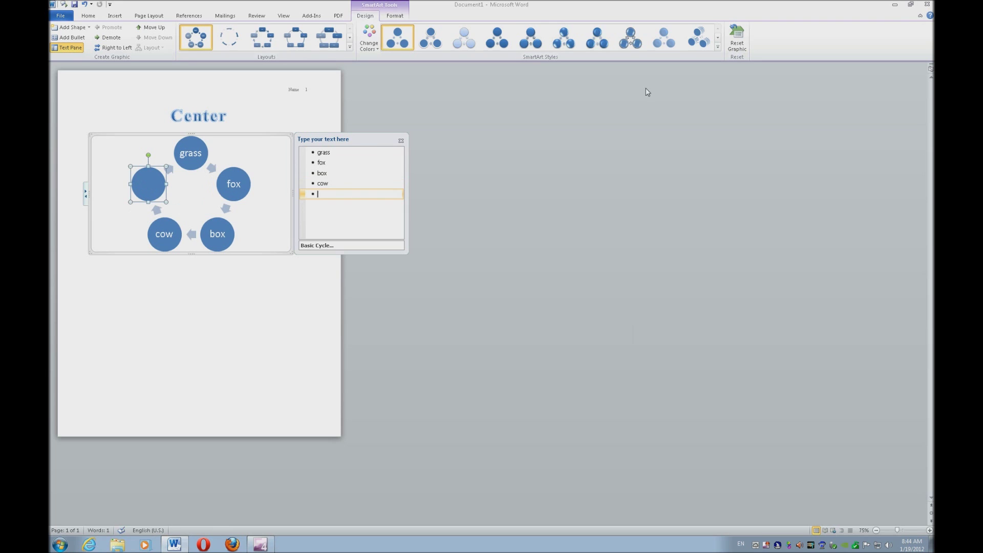
key("BackSpace")
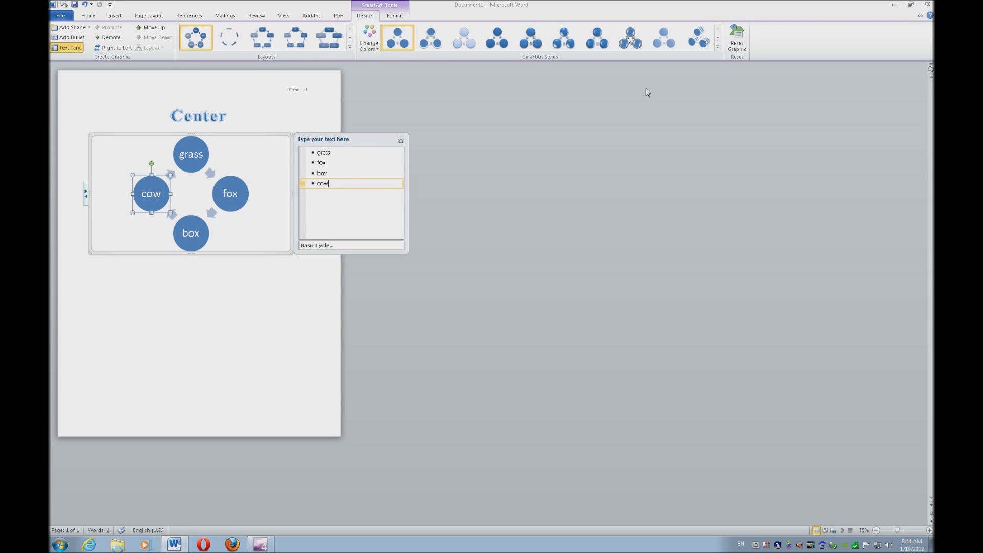
left_click(647, 92)
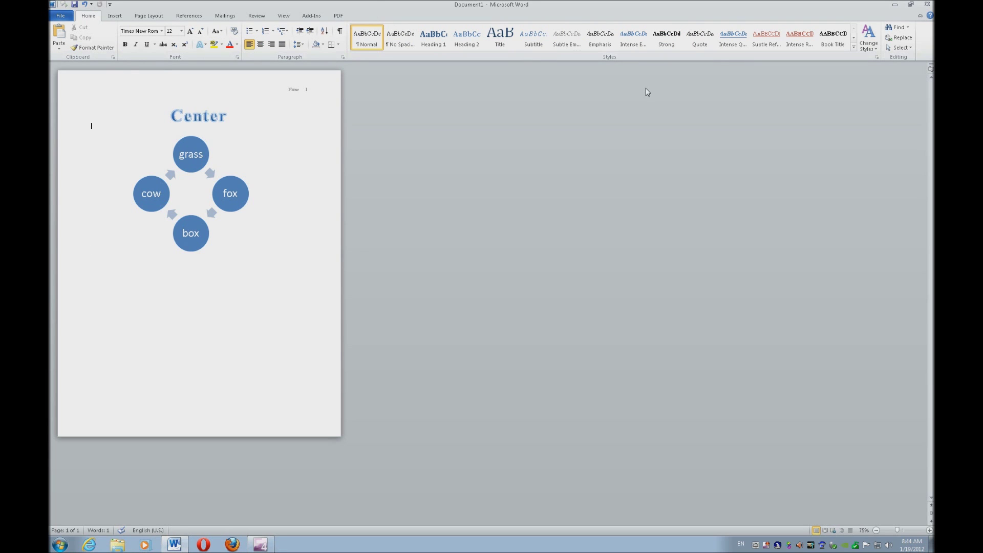
Examine the Format Shape fill settings of the "grass" circle, then leave the diagram without changing anything.
key("ctrl+End")
key("ctrl+End")
key("Up")
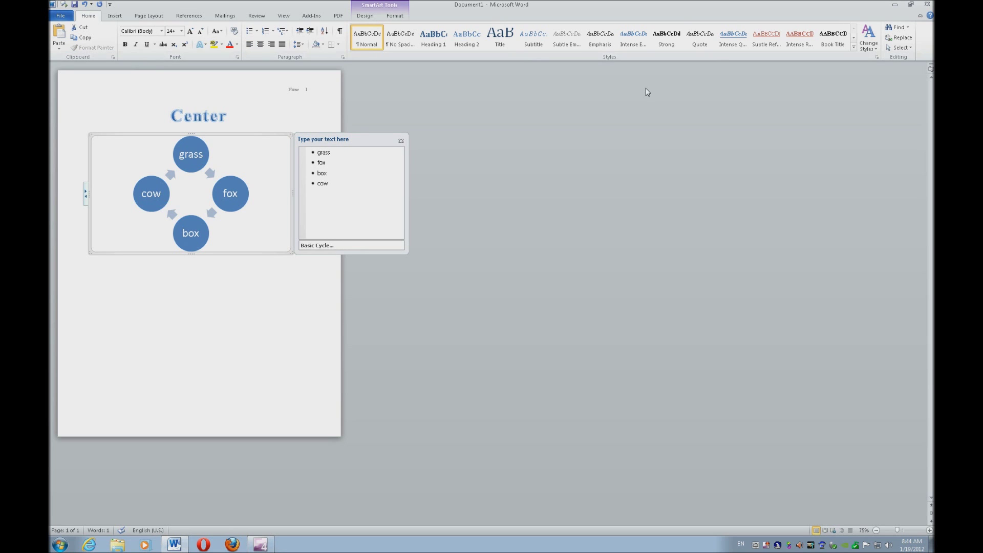
key("Tab")
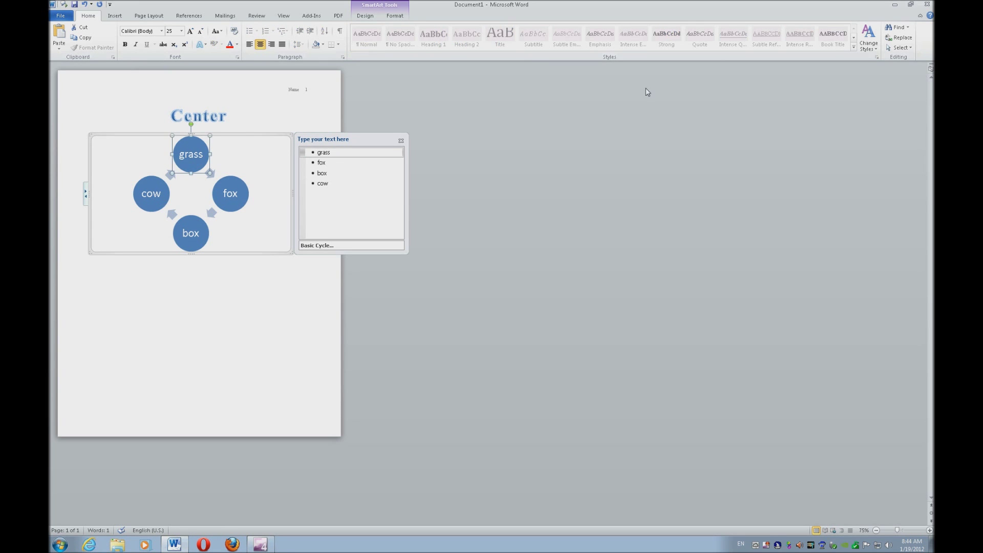
key("shift+F10")
key("Up")
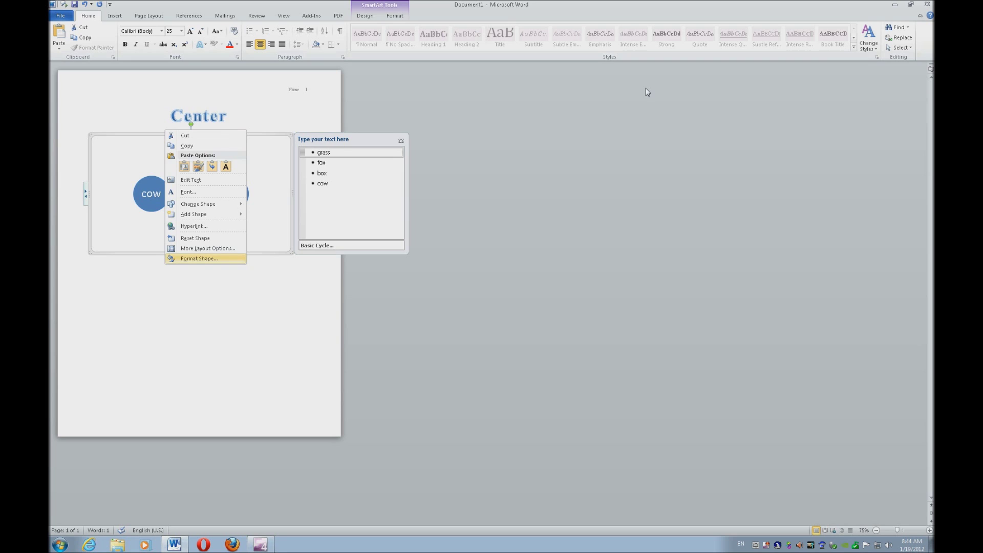
key("Return")
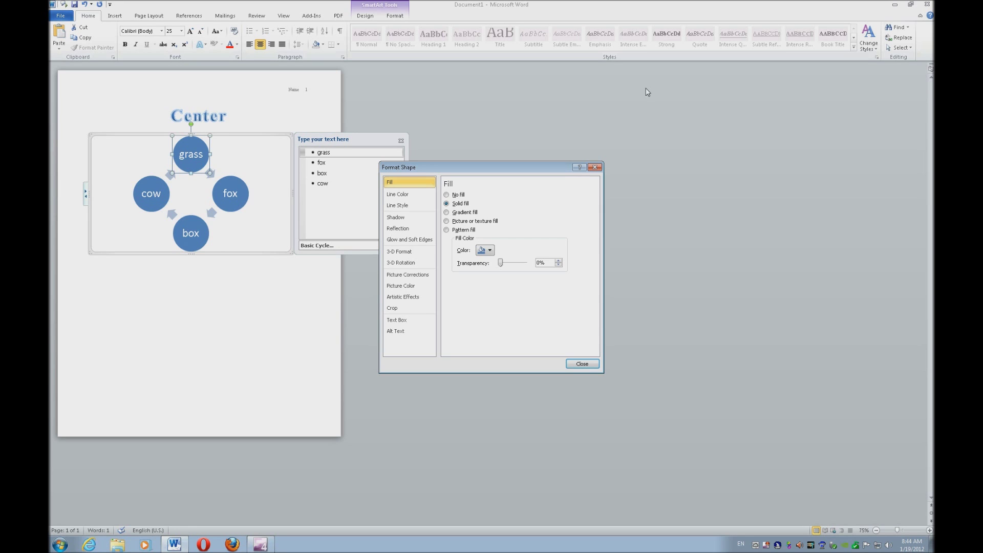
key("Escape")
key("Escape")
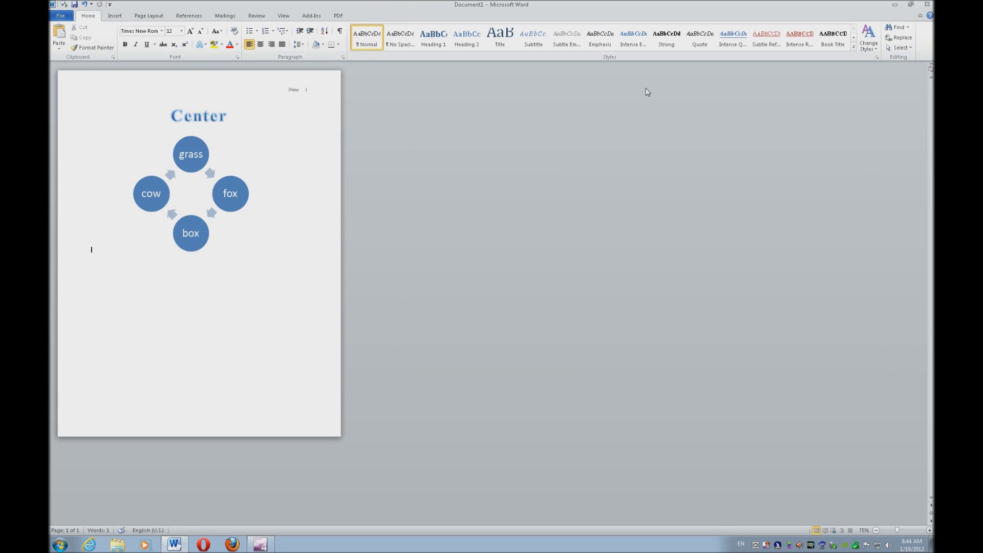
Create a new blank document and set the default save format to Word 97-2003 Document (*.doc) in the Word options.
key("ctrl+n")
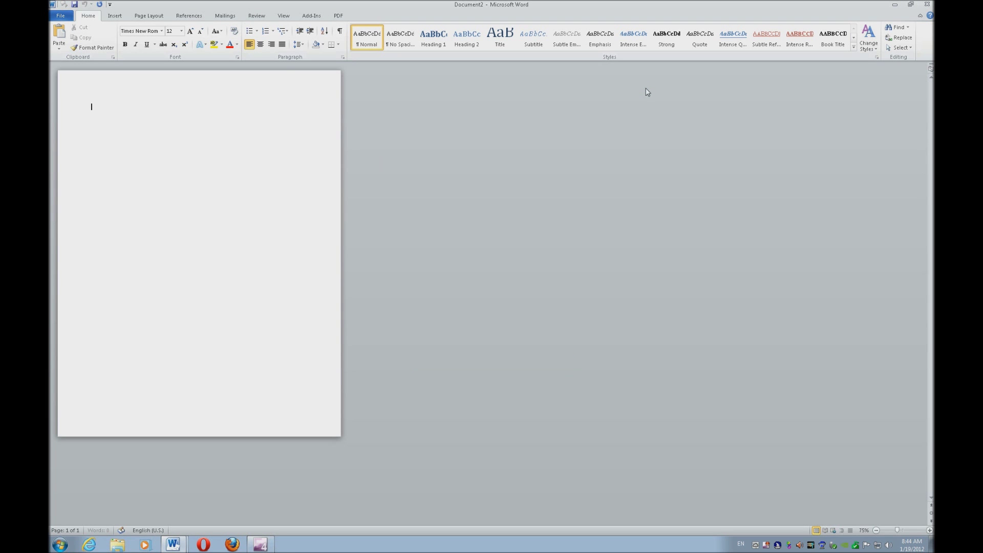
key("alt+f")
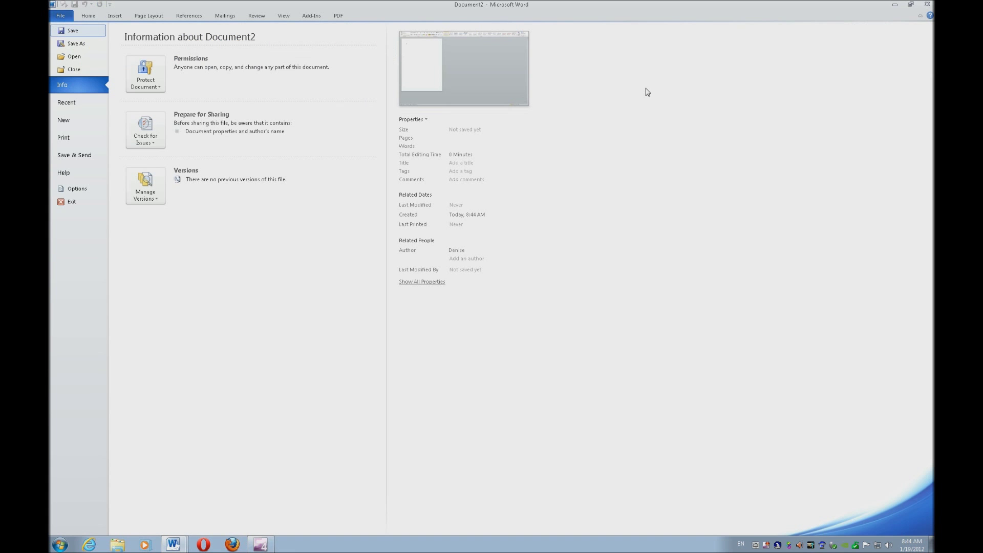
key("t")
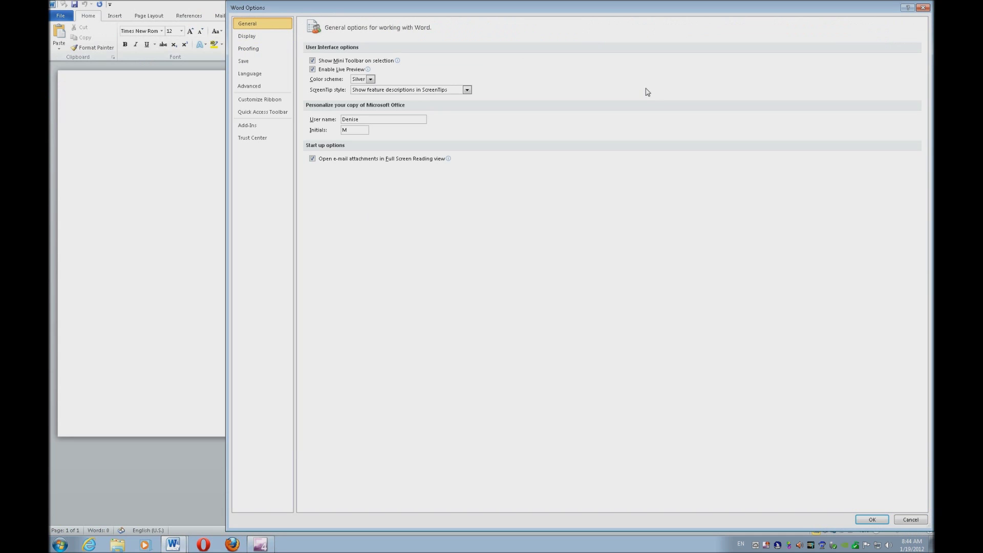
key("Down")
key("Down")
key("Down")
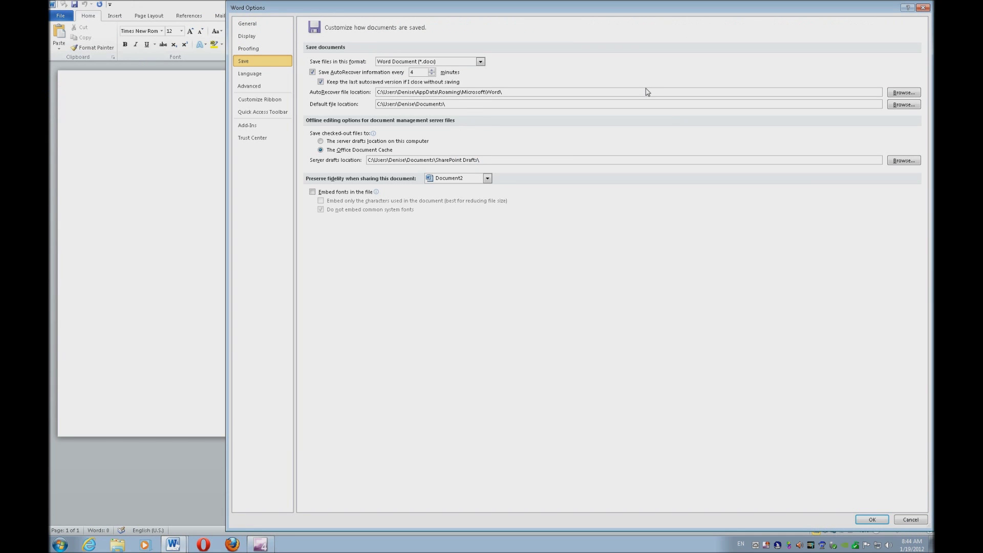
key("alt+Down")
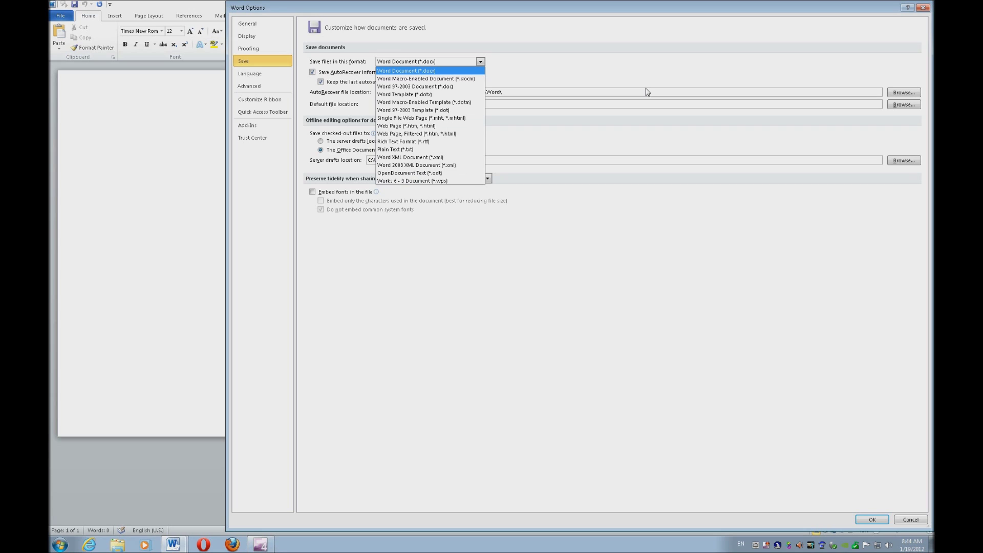
key("Down")
key("Down")
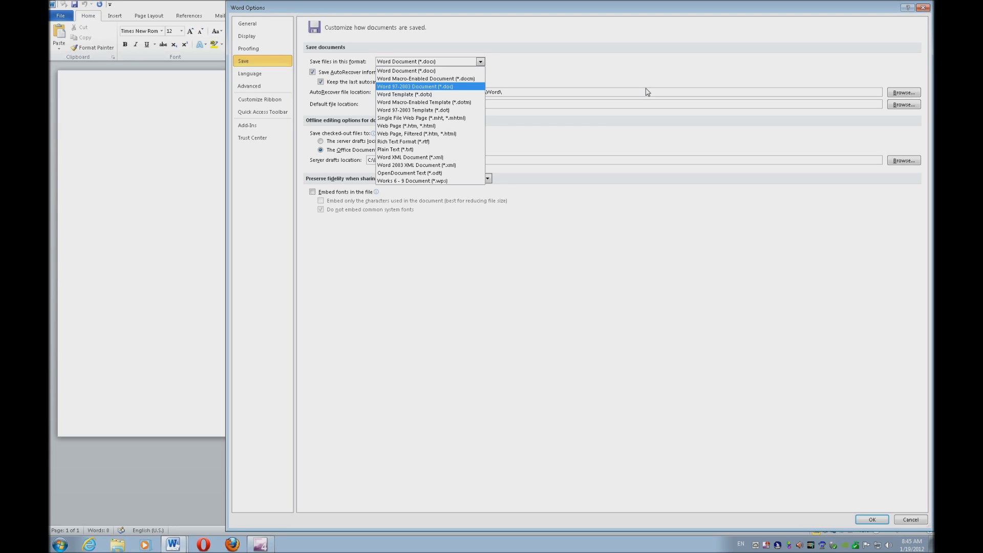
key("Return")
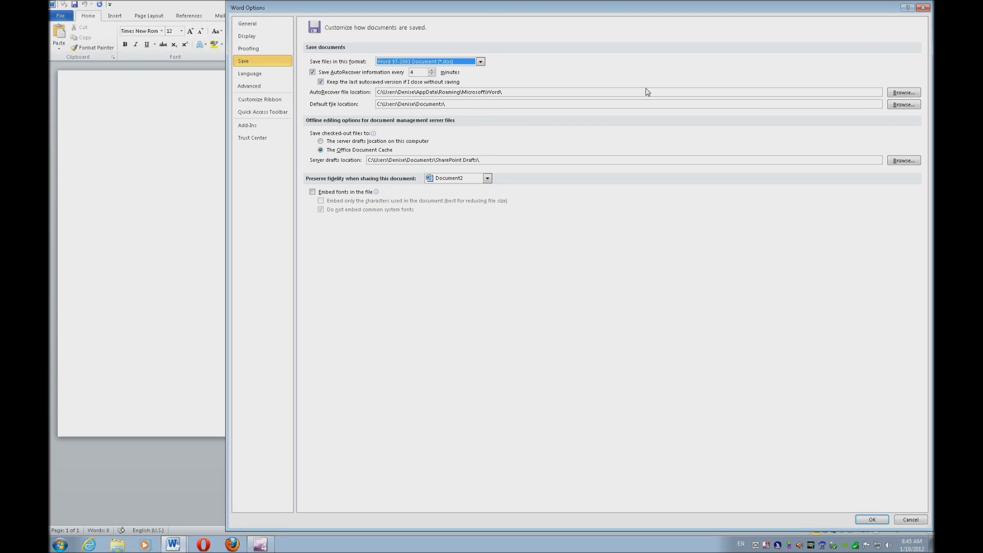
key("Return")
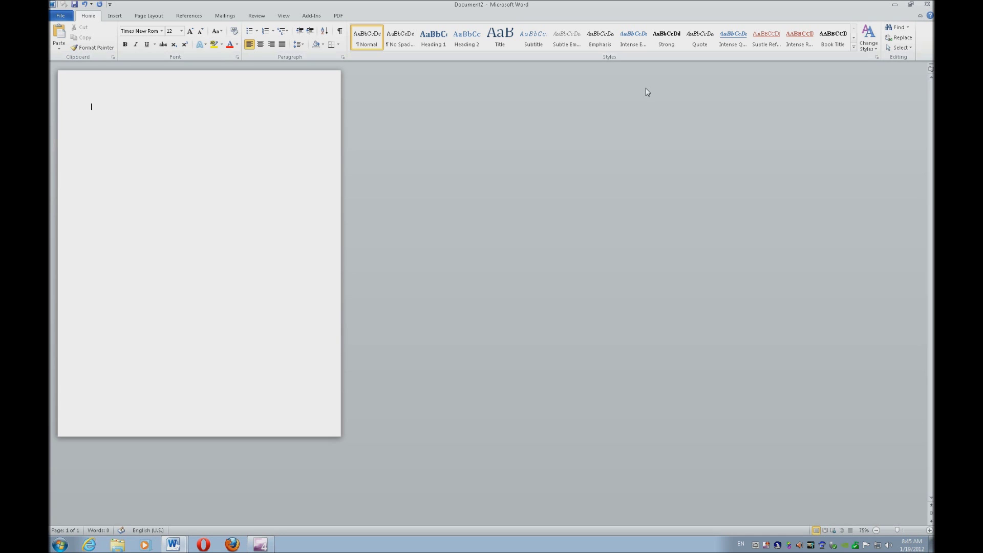
Close both open documents, discarding the changes to Document1.
key("ctrl+w")
key("ctrl+w")
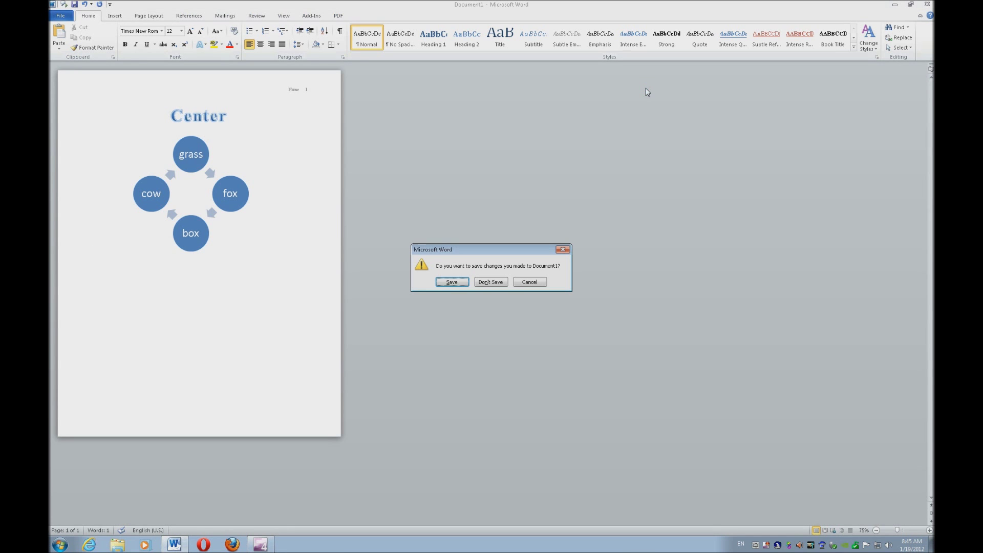
key("n")
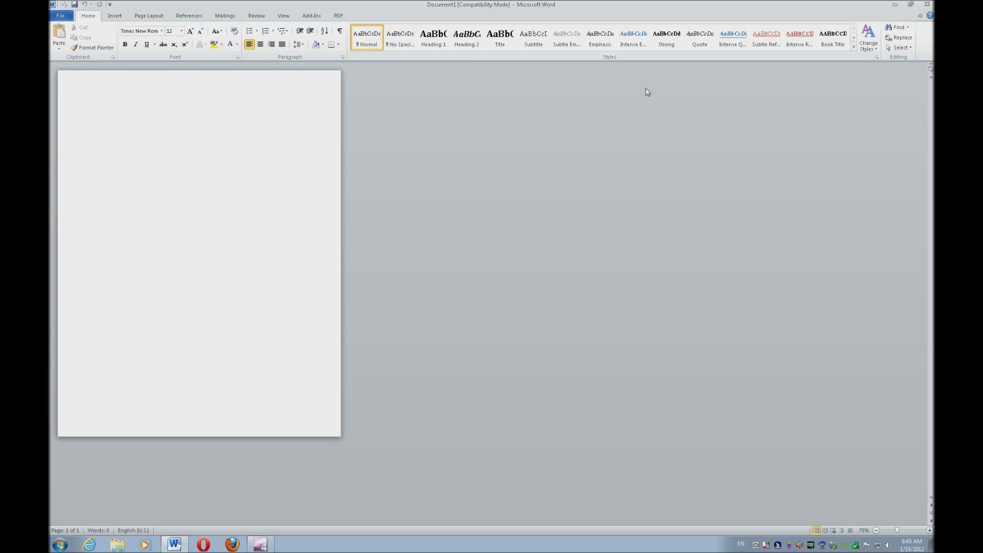
Open the header of the compatibility-mode document for editing and enter "Name" at its right-hand tab stop.
key("alt+n")
key("h")
key("e")
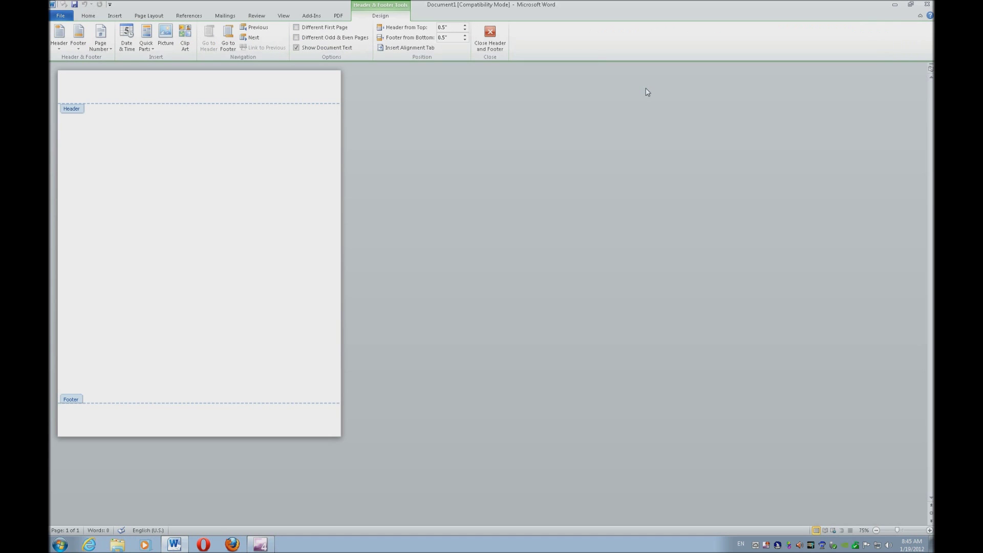
key("Tab")
key("Tab")
type("Name")
Insert a page number in the header with Center alignment.
key("alt+i")
key("u")
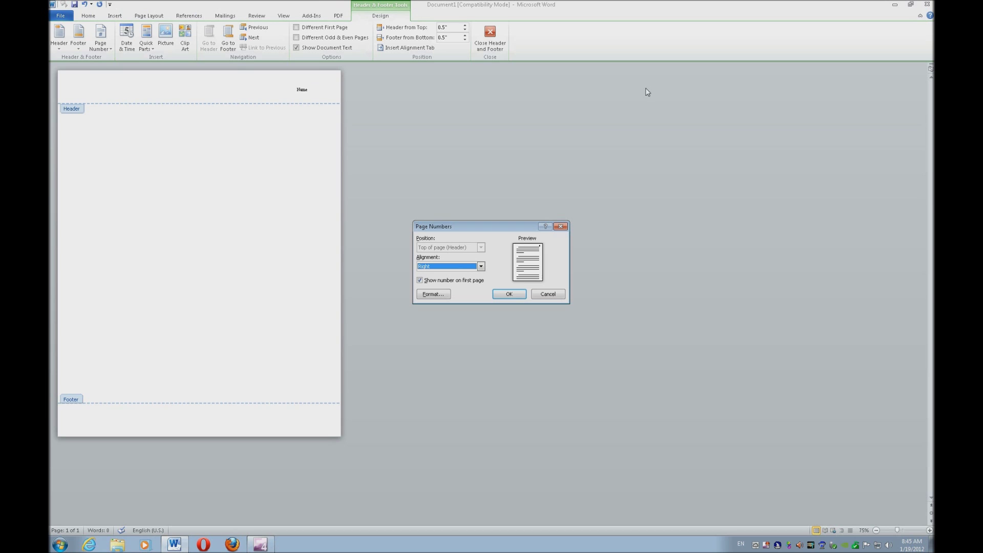
key("alt+Down")
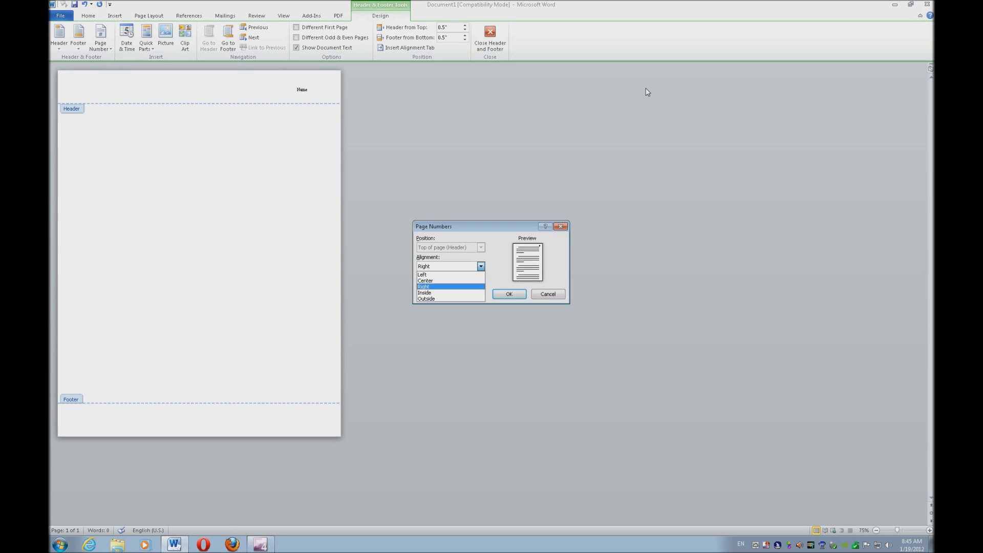
key("Down")
key("Down")
key("Up")
key("Up")
key("Up")
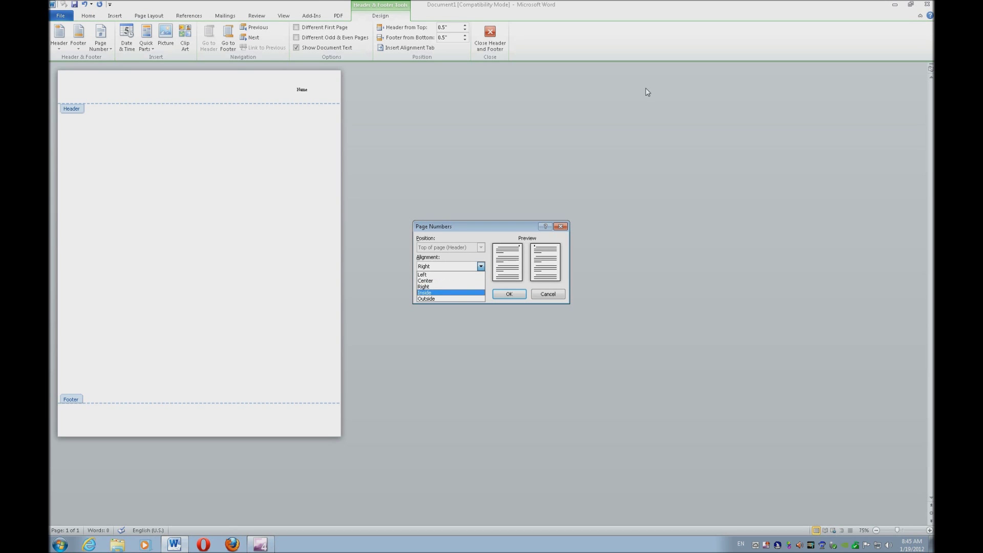
key("Return")
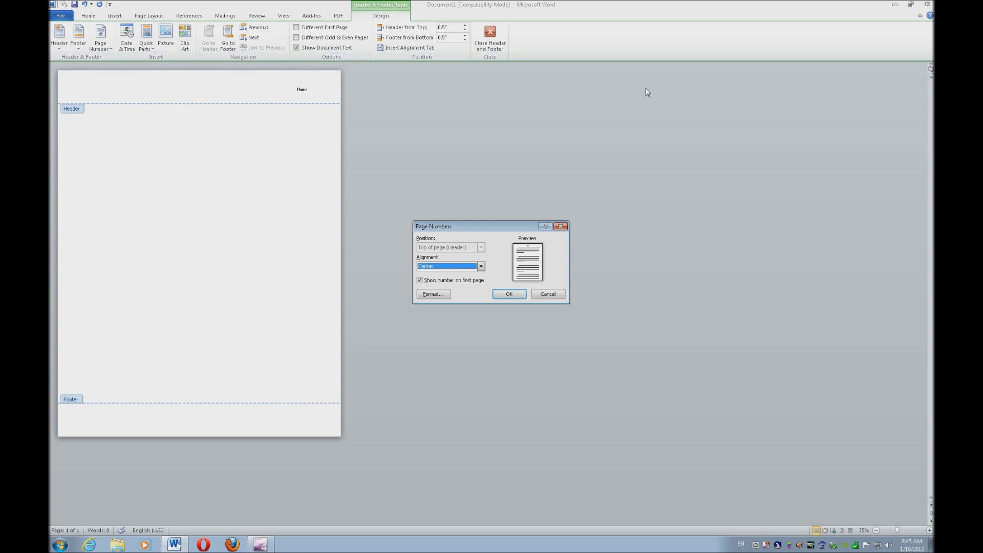
key("Return")
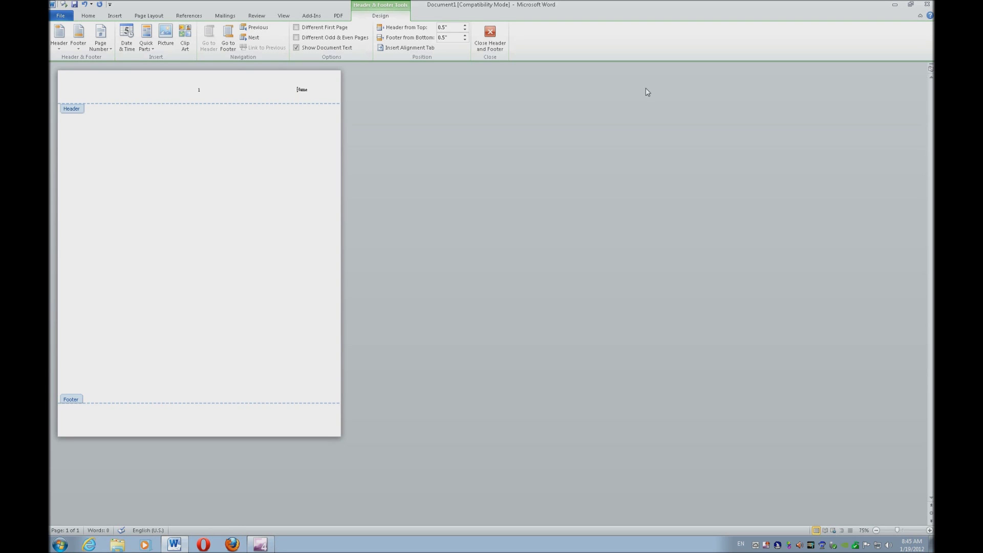
Insert a page number in the footer with Left alignment and return to the document body.
key("Down")
key("alt+i")
key("u")
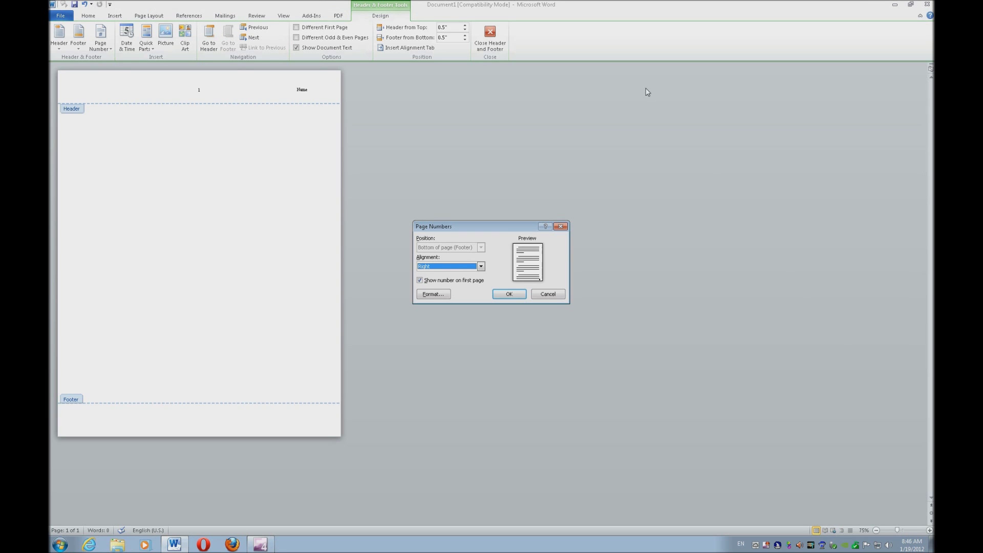
key("alt+Down")
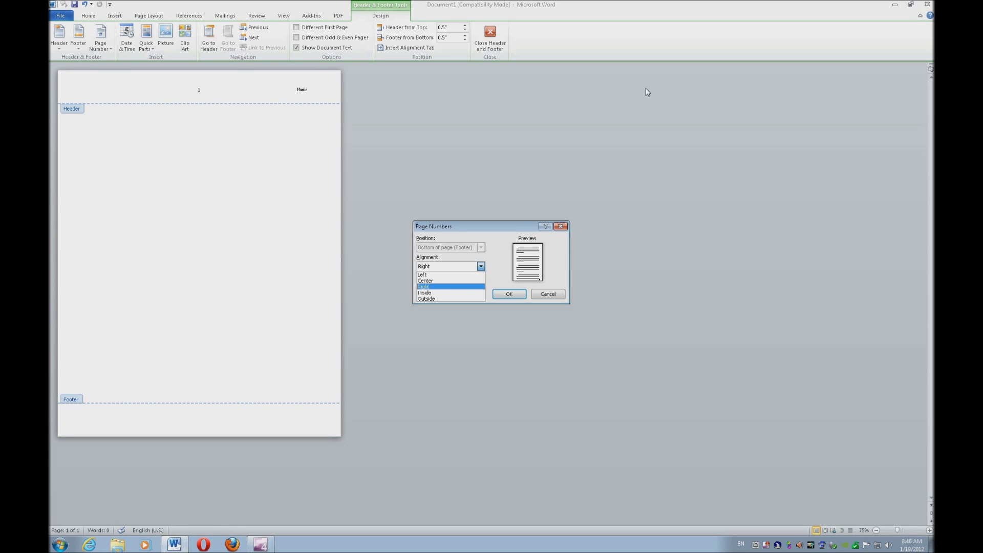
key("Up")
key("Up")
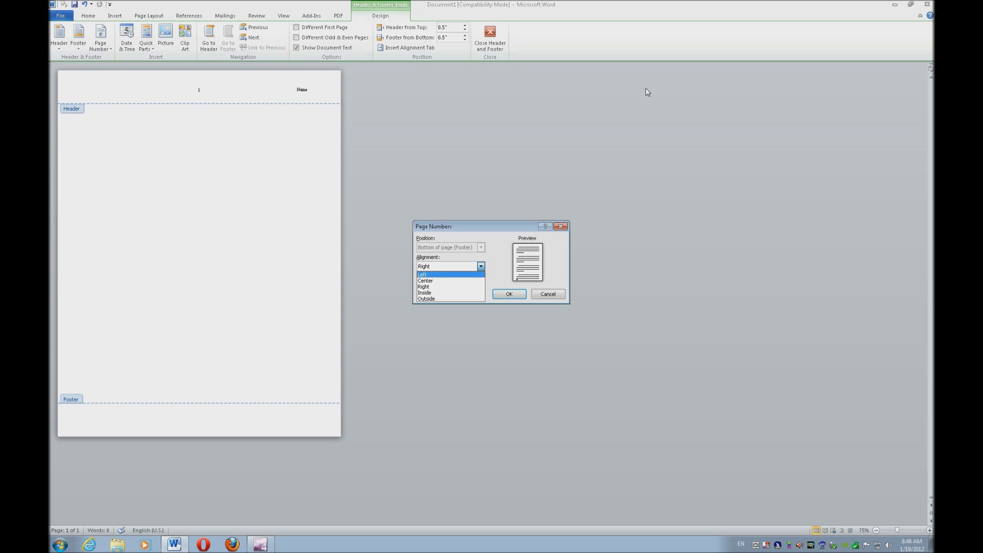
key("Return")
key("Return")
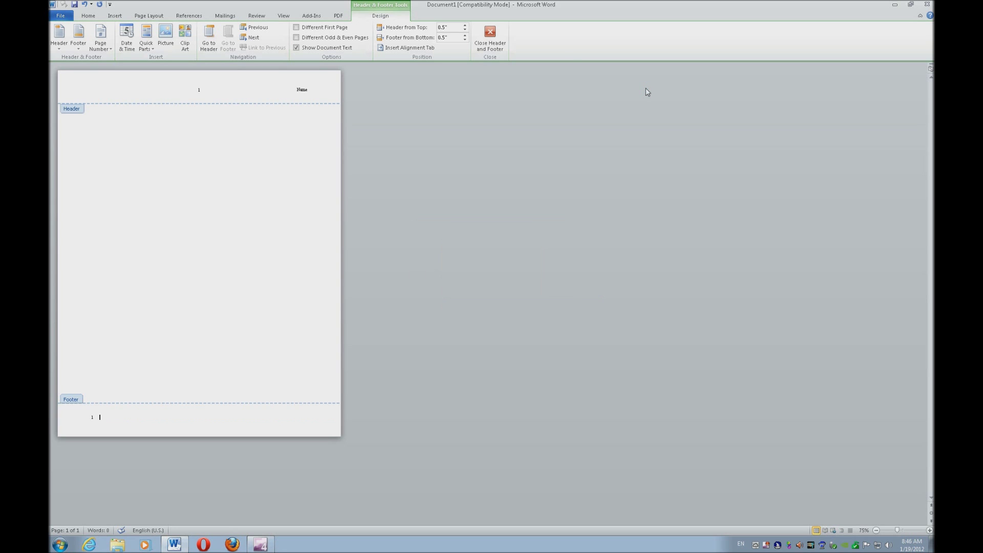
key("Escape")
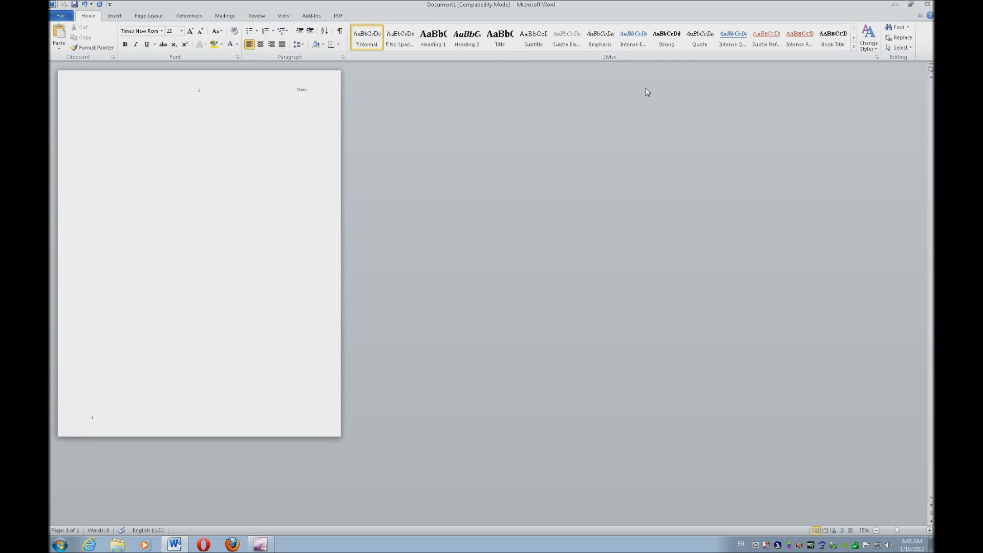
Insert a WordArt reading "Center" in the green shadowed style from the gallery's third row, third column.
key("alt+n")
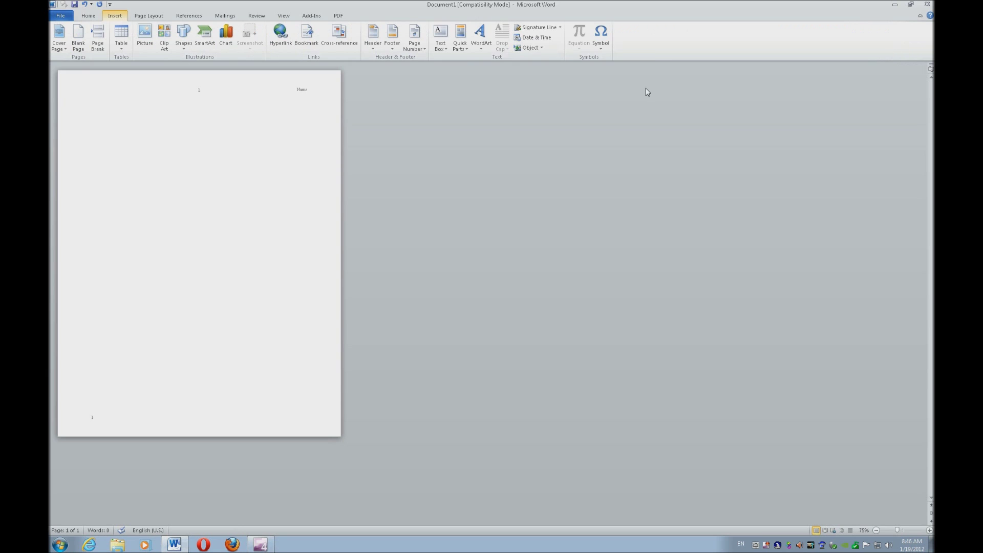
key("w")
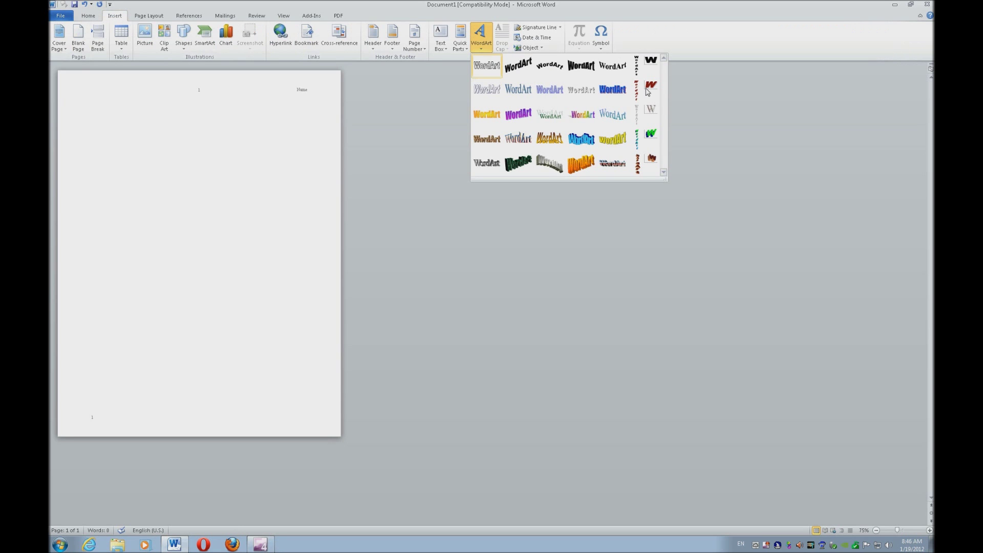
key("Down")
key("Down")
key("Right")
key("Right")
key("Return")
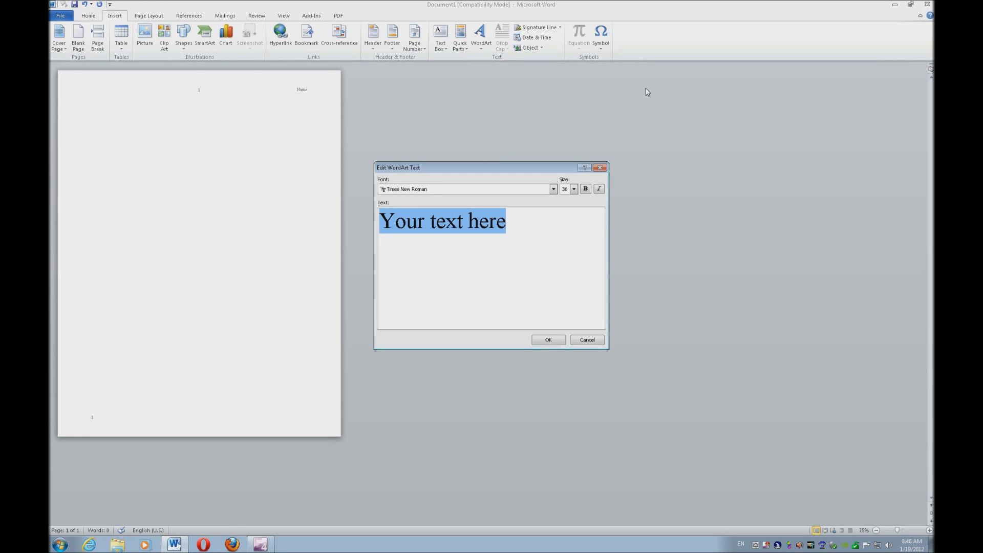
type("Center")
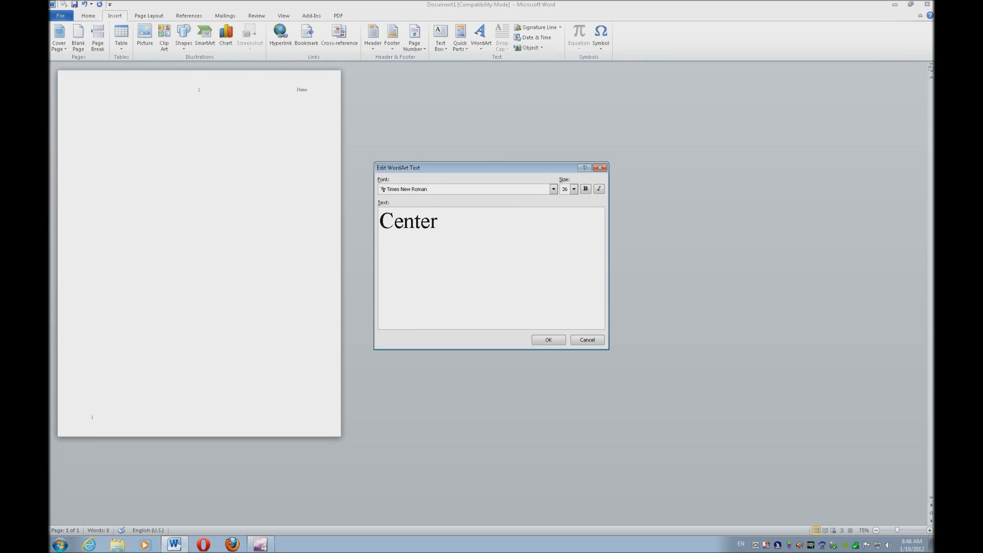
key("Return")
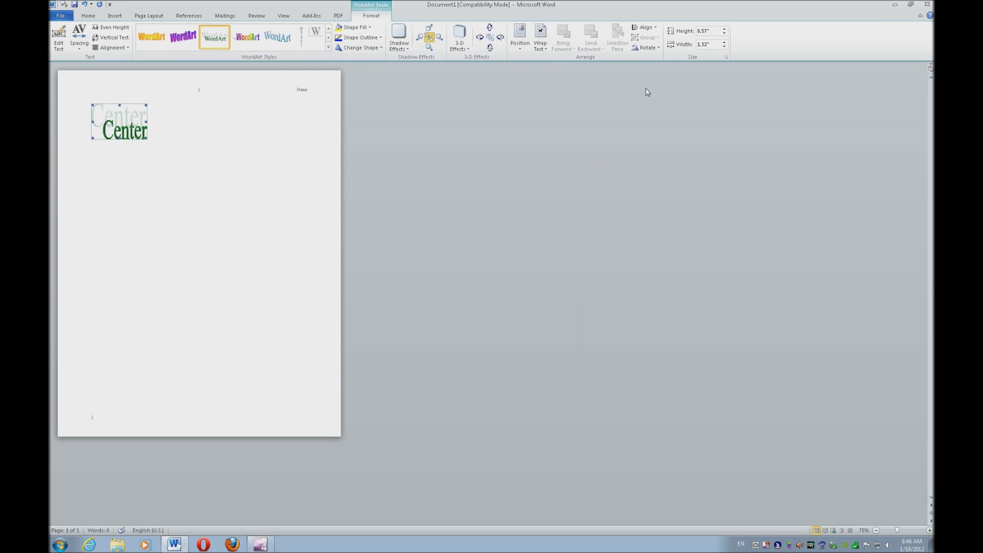
Try right and left alignment for the "Center" WordArt, finishing with it centered on the page.
key("ctrl+r")
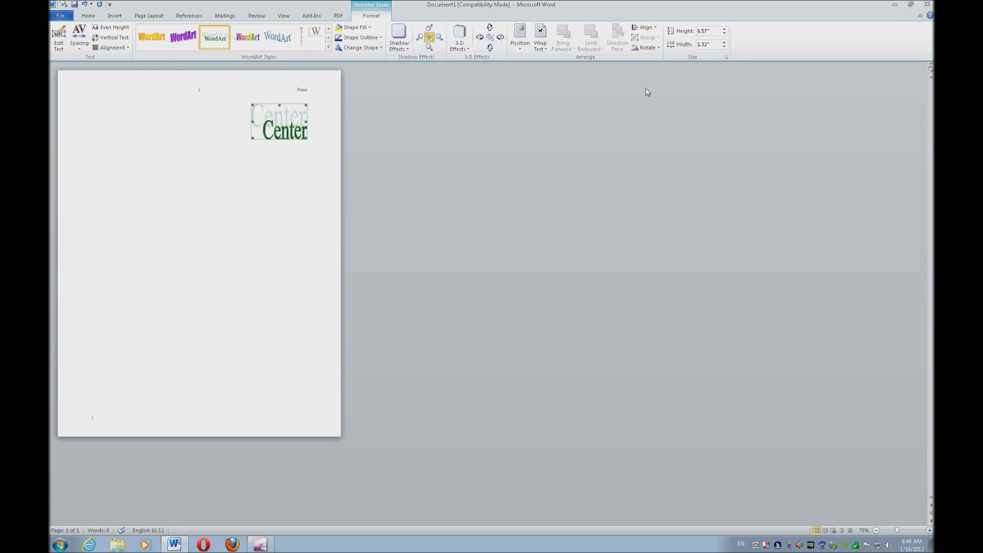
key("ctrl+e")
key("ctrl+l")
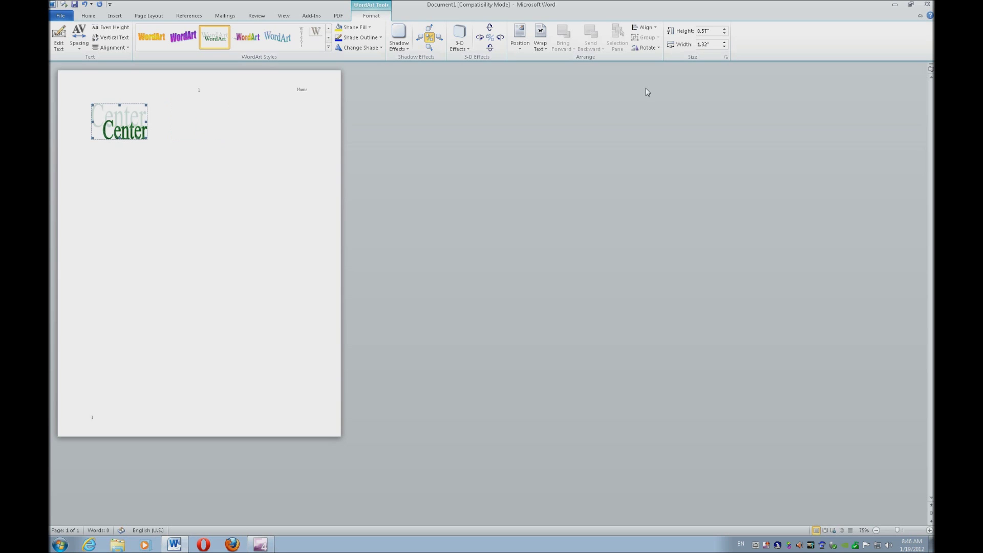
key("ctrl+e")
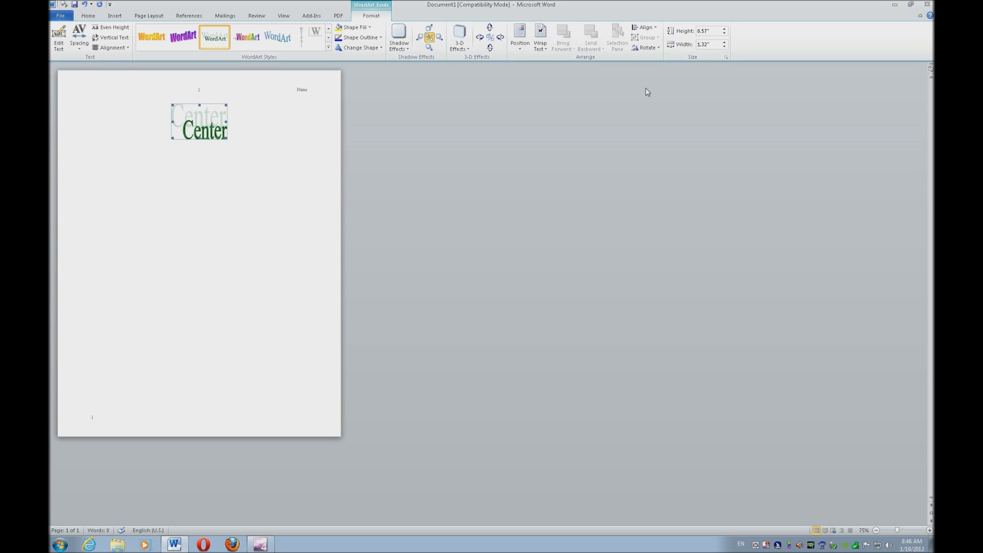
Scale the "Center" WordArt to 200% in both height and width, and deselect it.
key("shift+F10")
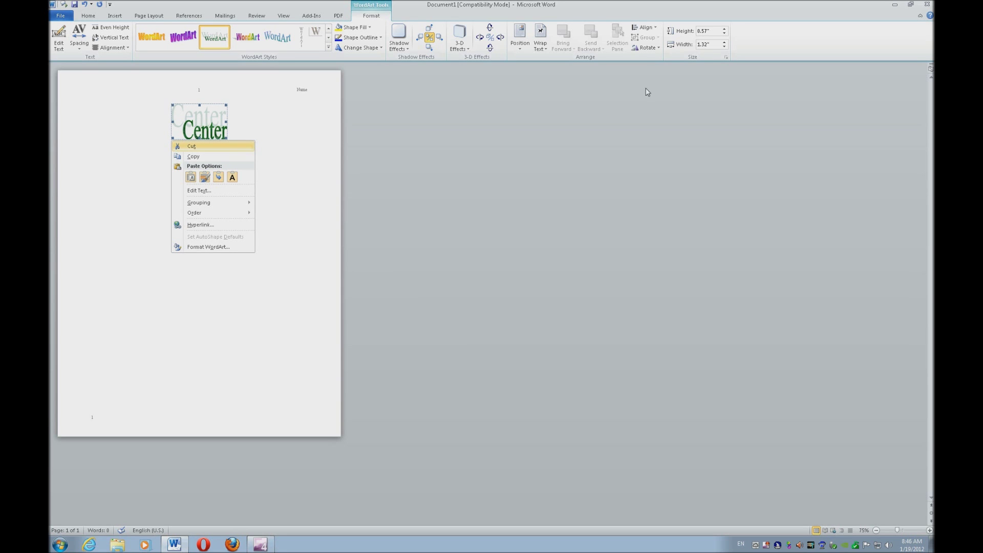
key("Up")
key("Return")
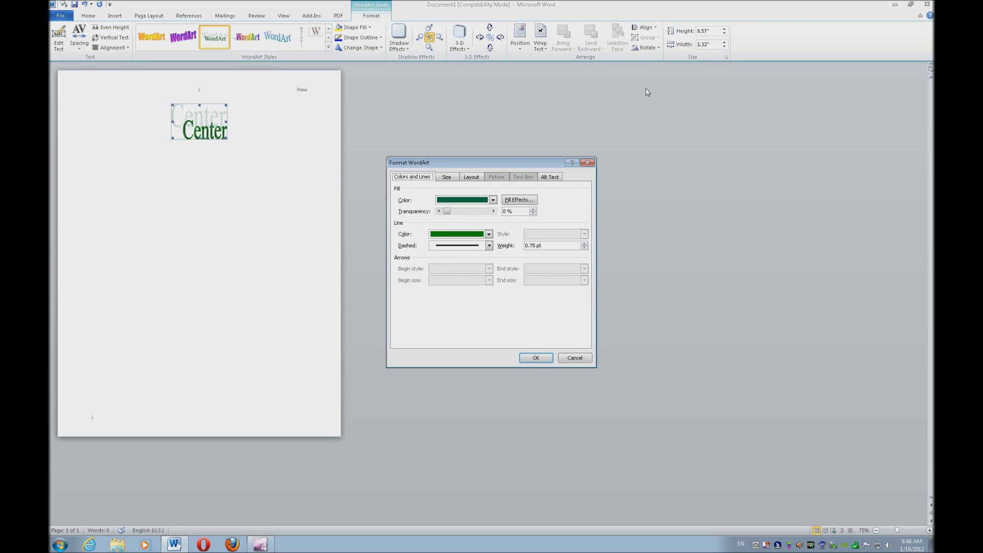
key("Right")
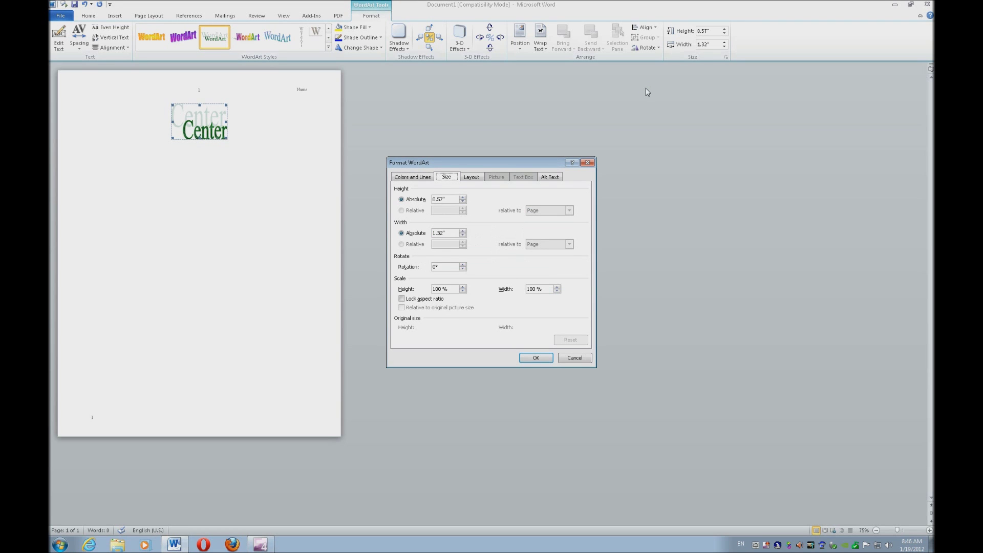
key("alt+h")
type("200")
key("Tab")
type("2")
key("Return")
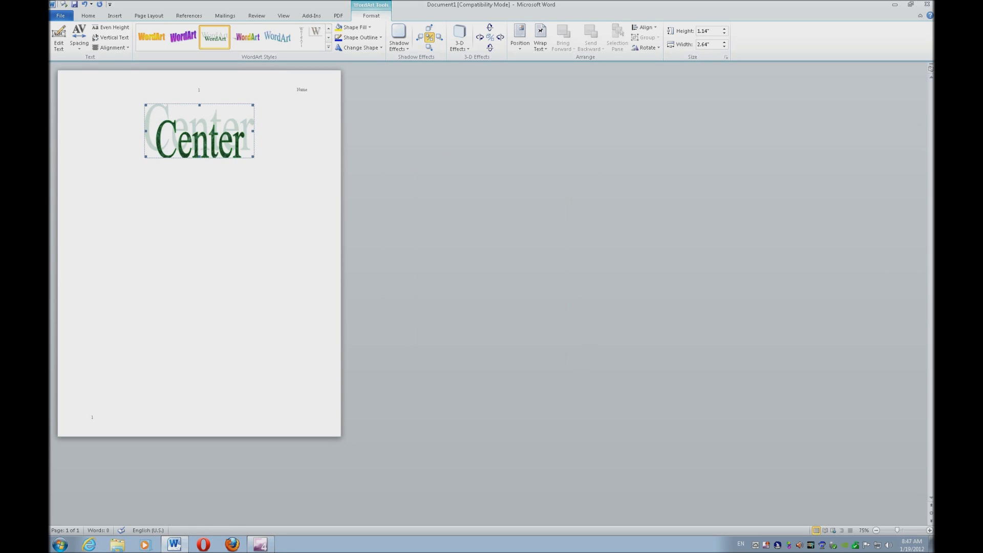
left_click(646, 92)
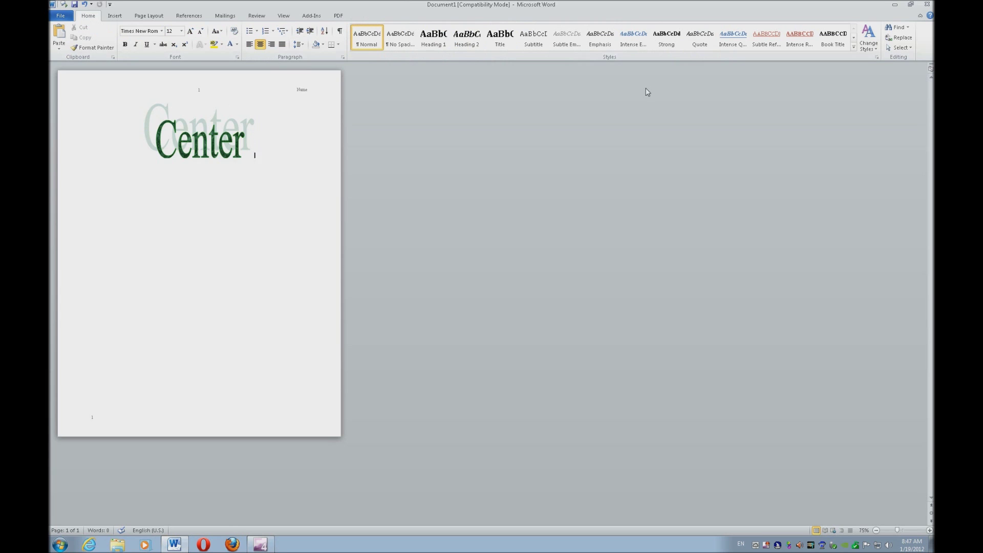
Insert a cycle diagram from the Diagram Gallery on a new line below the WordArt.
key("Return")
key("alt+n")
key("m")
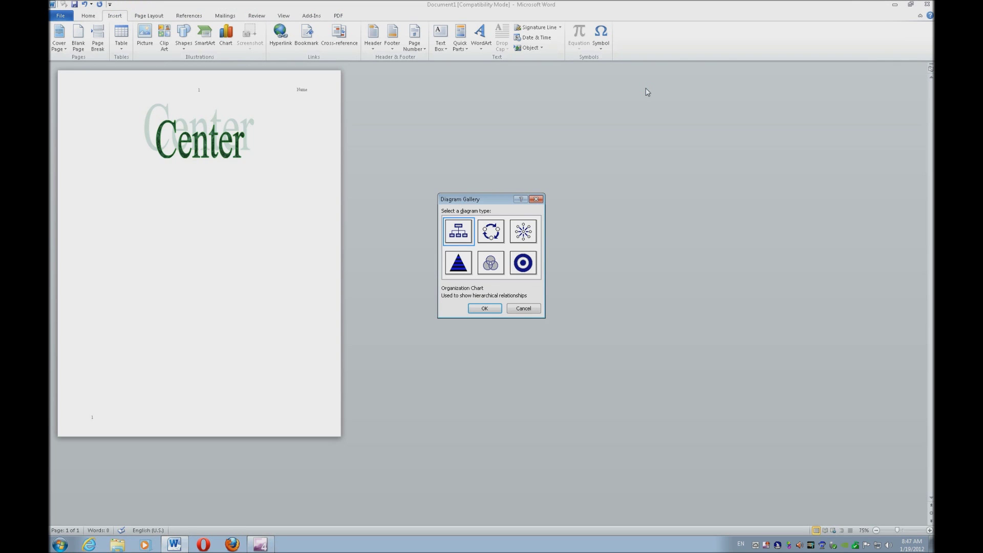
key("Right")
key("Return")
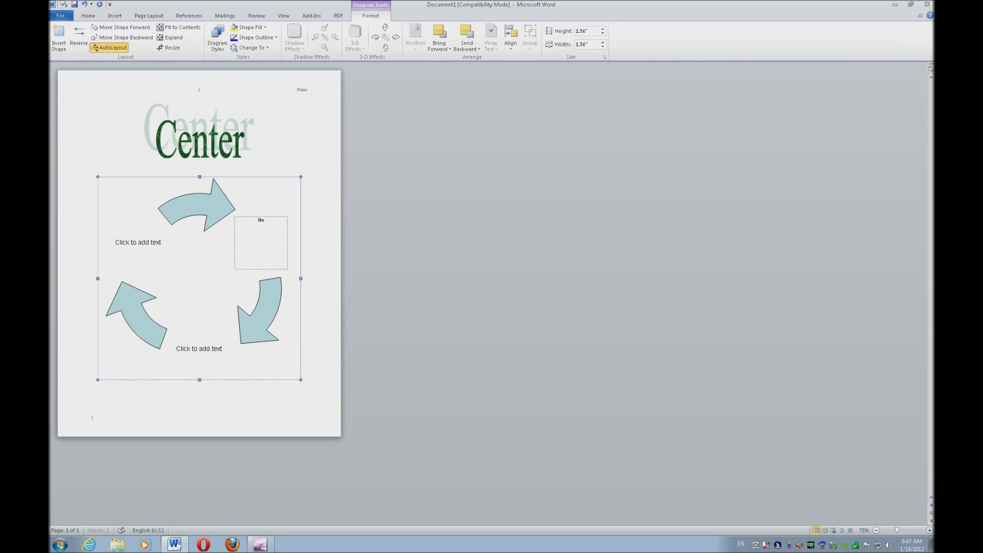
Enter "Grass" in the cycle diagram's first text placeholder and return to the document body.
type("Grass")
key("Escape")
key("Escape")
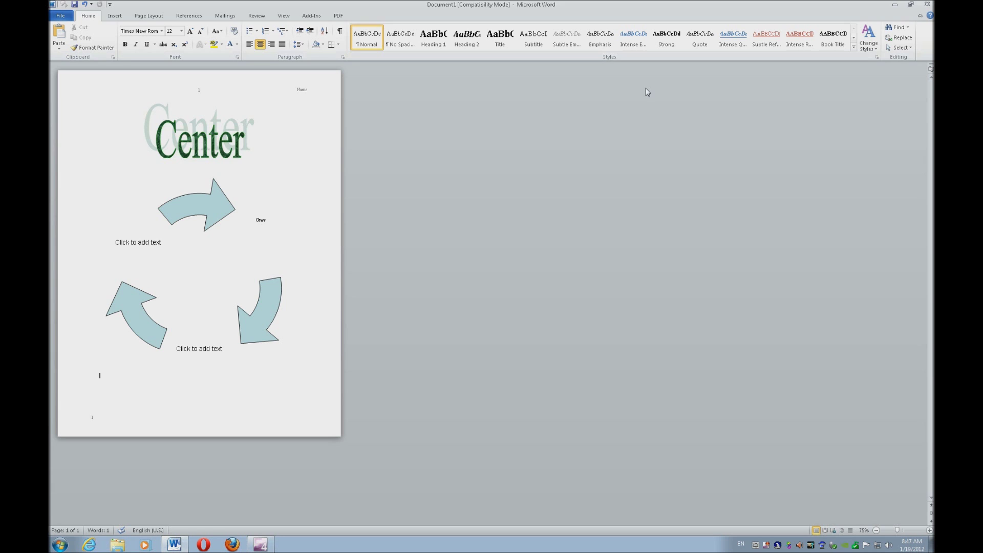
Exit Word without saving the document.
key("alt+F4")
key("n")
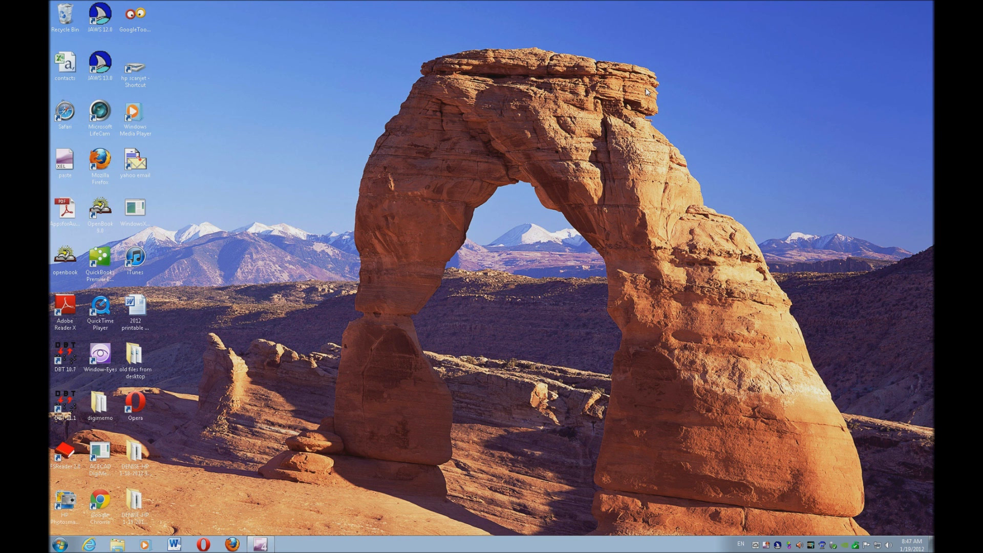